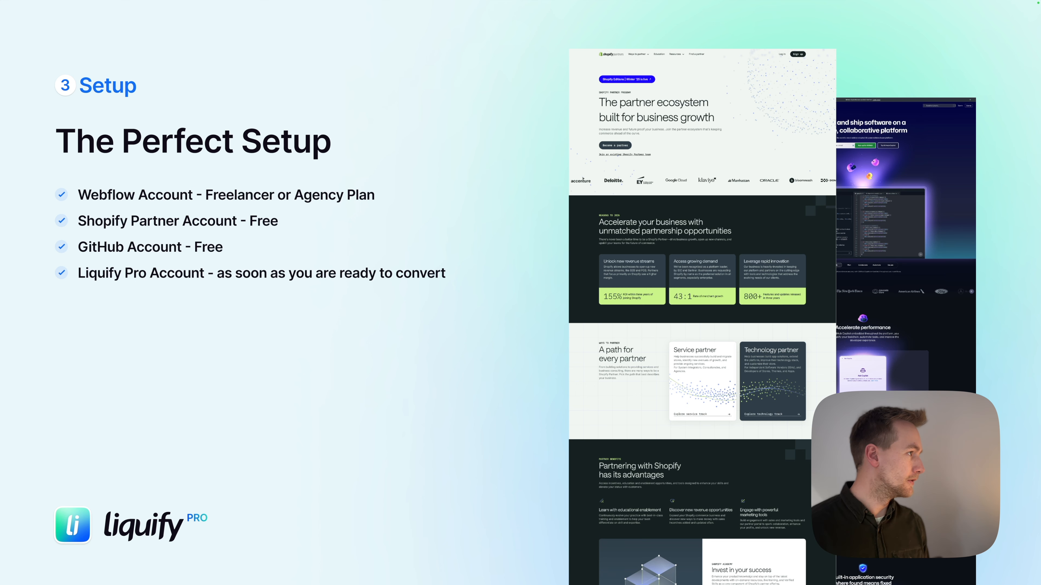
Step: Advance the slides to 'Build your first section' and switch to the browser desktop showing the Stripe promo page
key("Right")
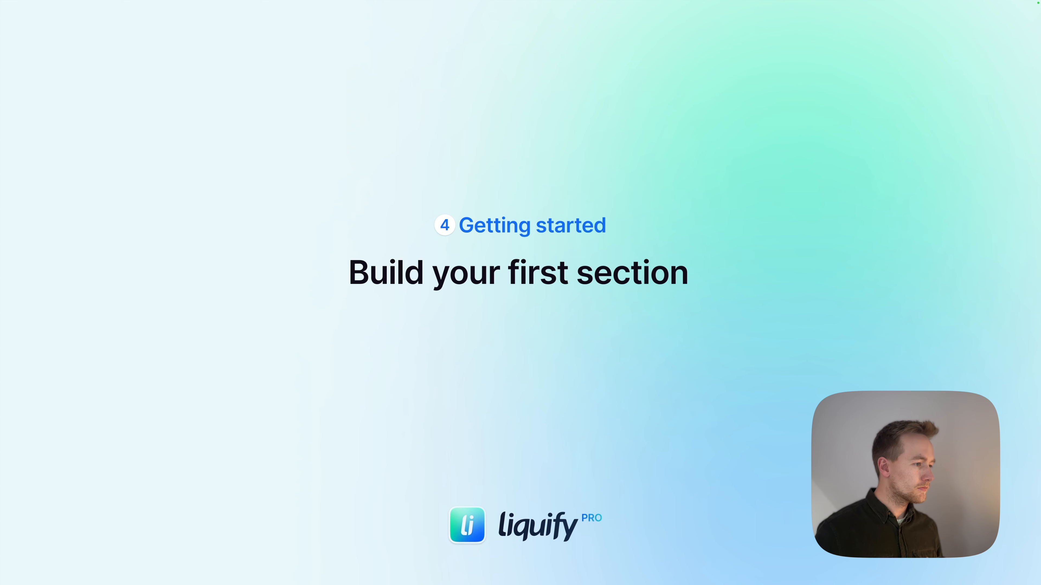
mouse_move(515, 572)
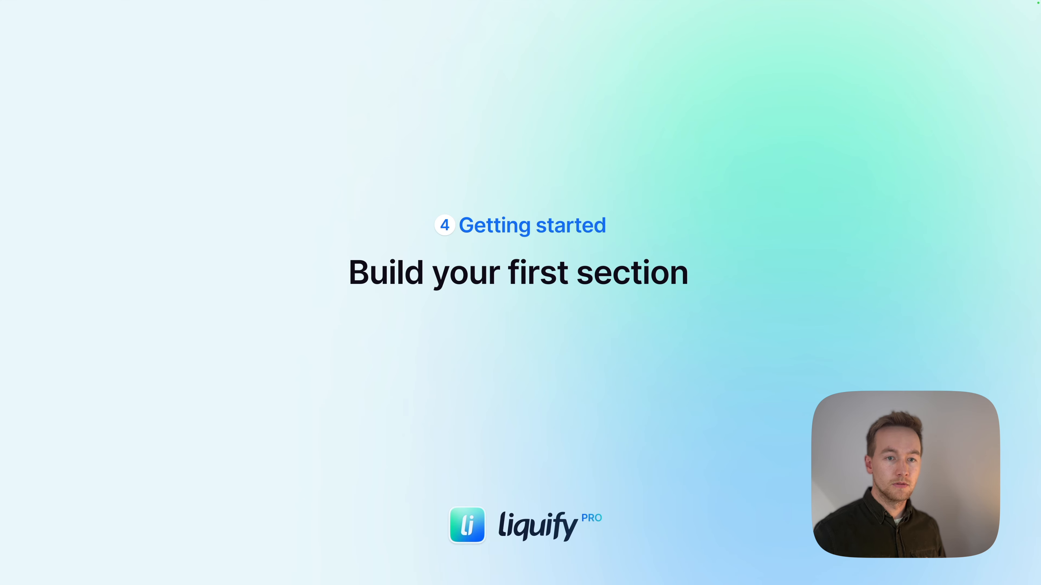
key("ctrl+Left")
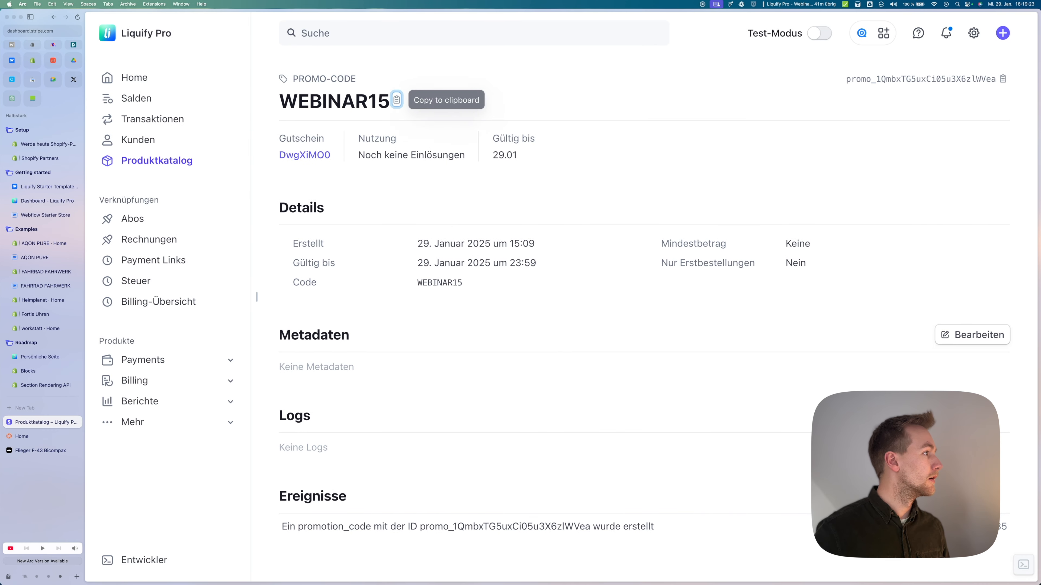
Step: Go via the Shopify partner program tab to the Shopify Partners Stores list of 20 stores
left_click(44, 144)
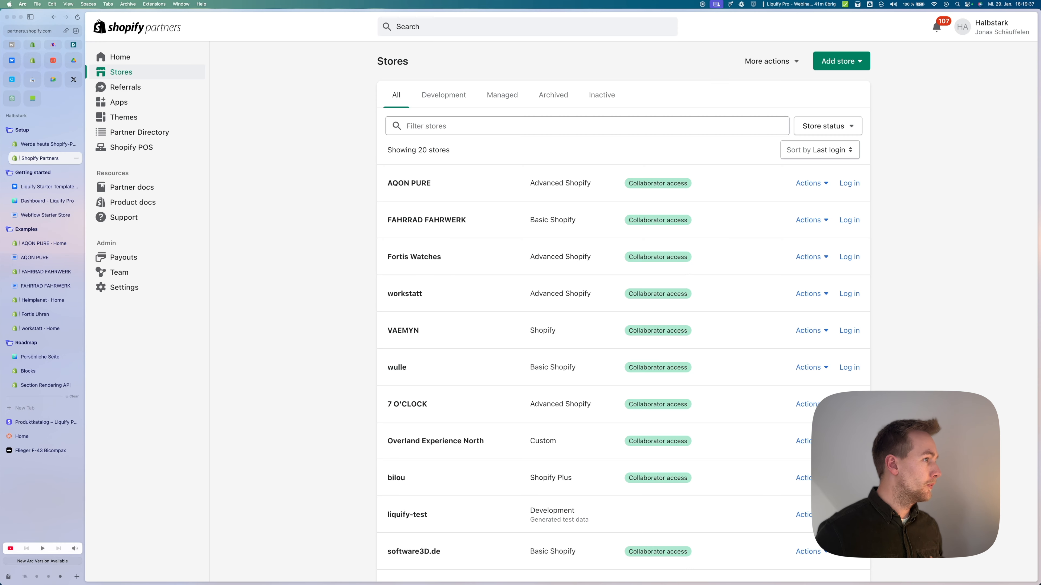
left_click(40, 158)
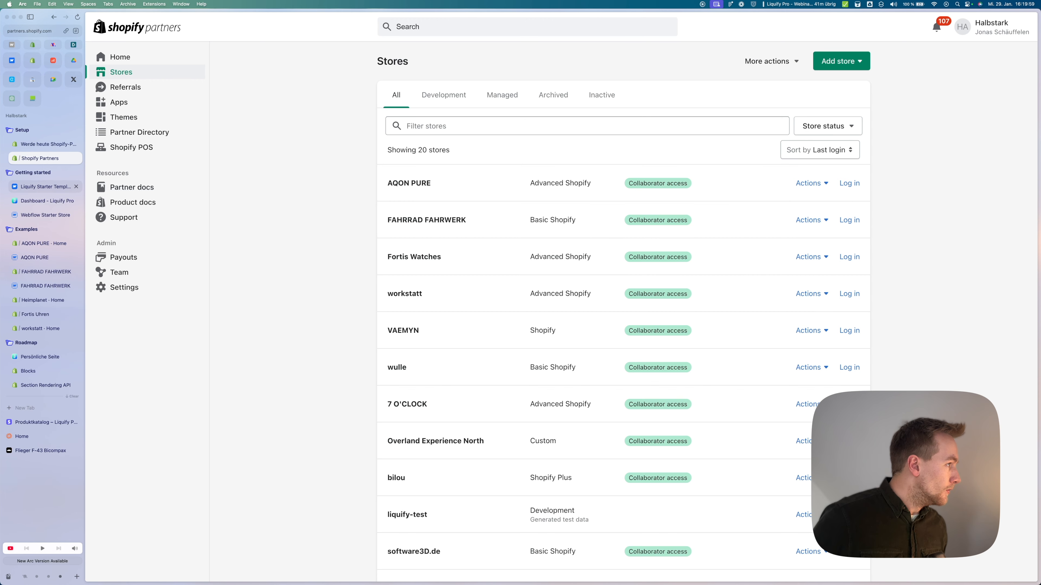
Step: Switch to the Webflow marketplace page for Liquify Starter Template 1.0
left_click(46, 187)
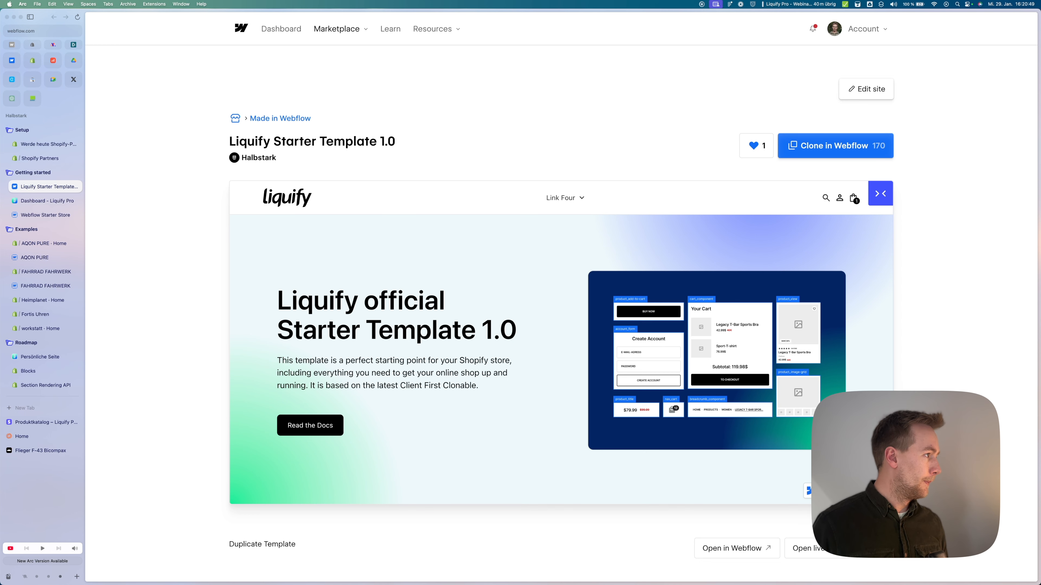
Step: From the enlarged Liquify Pro dashboard, create a new project titled 'Webinar test'
left_click(45, 200)
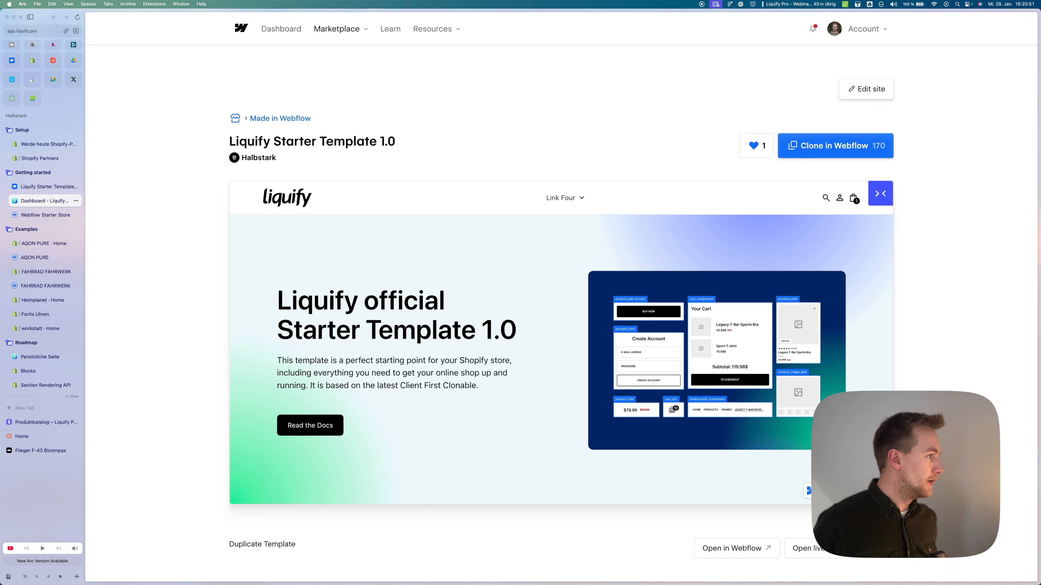
key("super+plus")
key("super+plus")
key("super+plus")
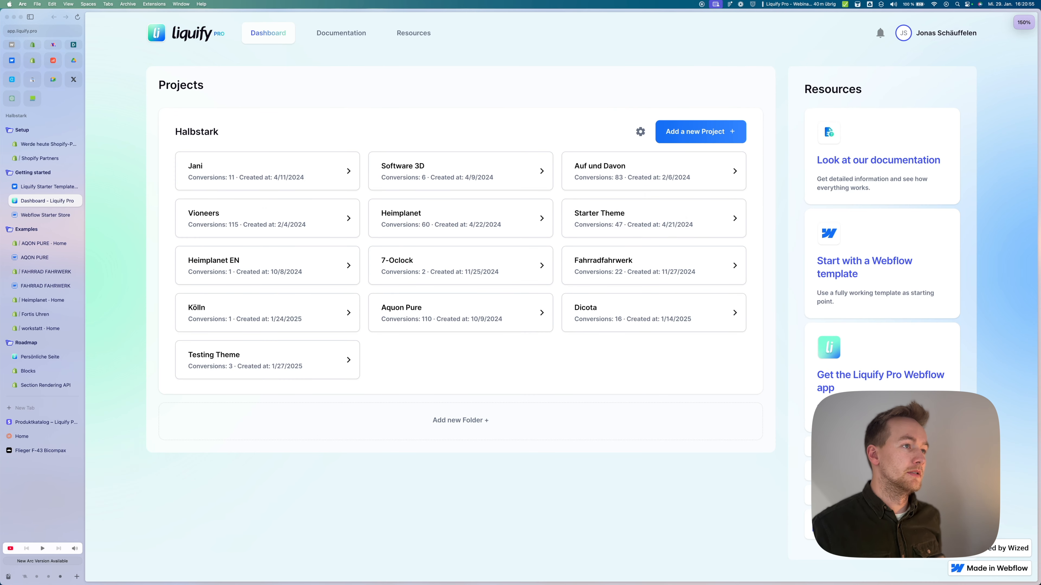
left_click(700, 131)
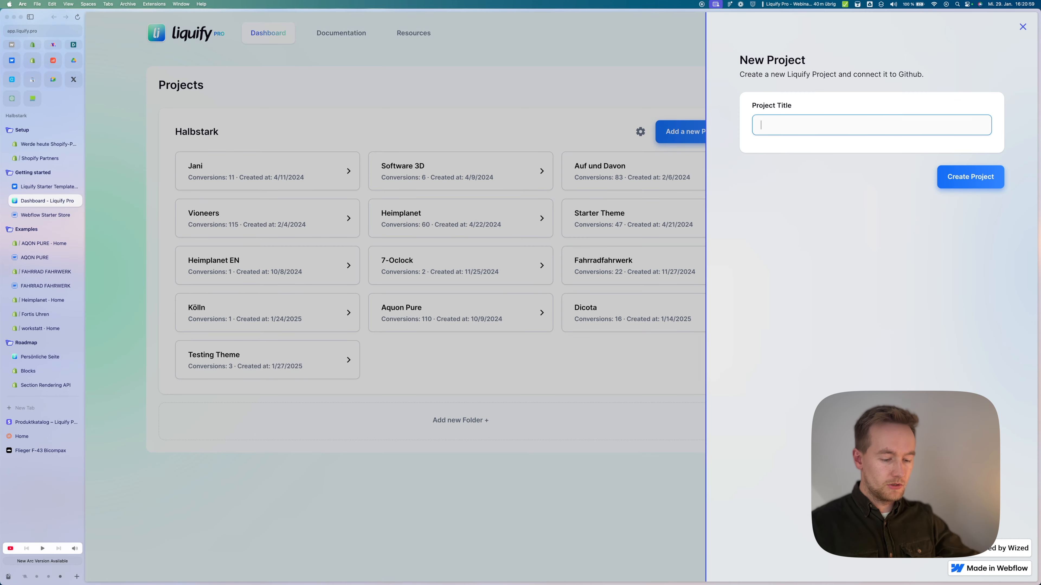
type("Web")
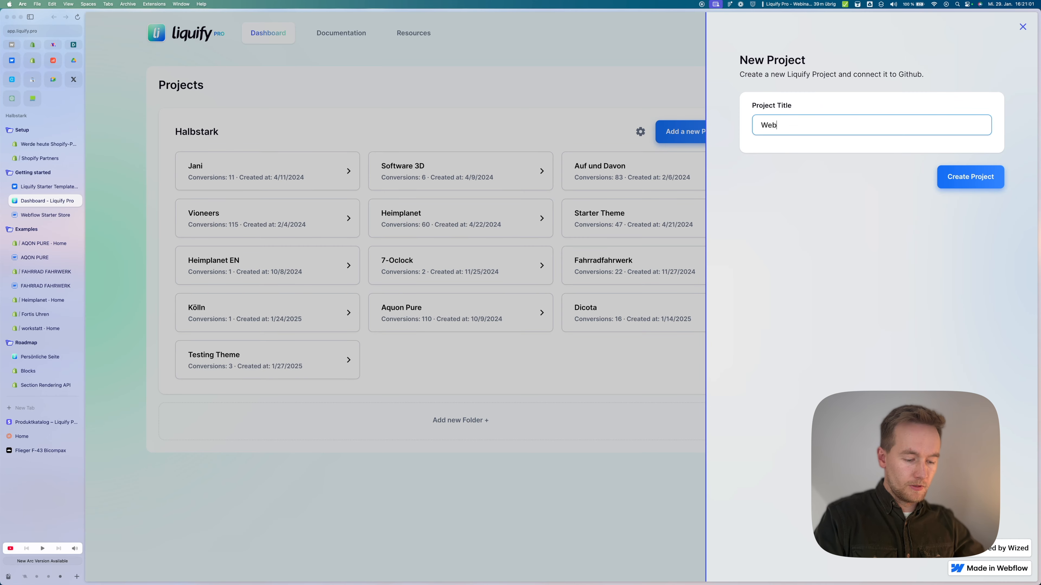
type("inar t")
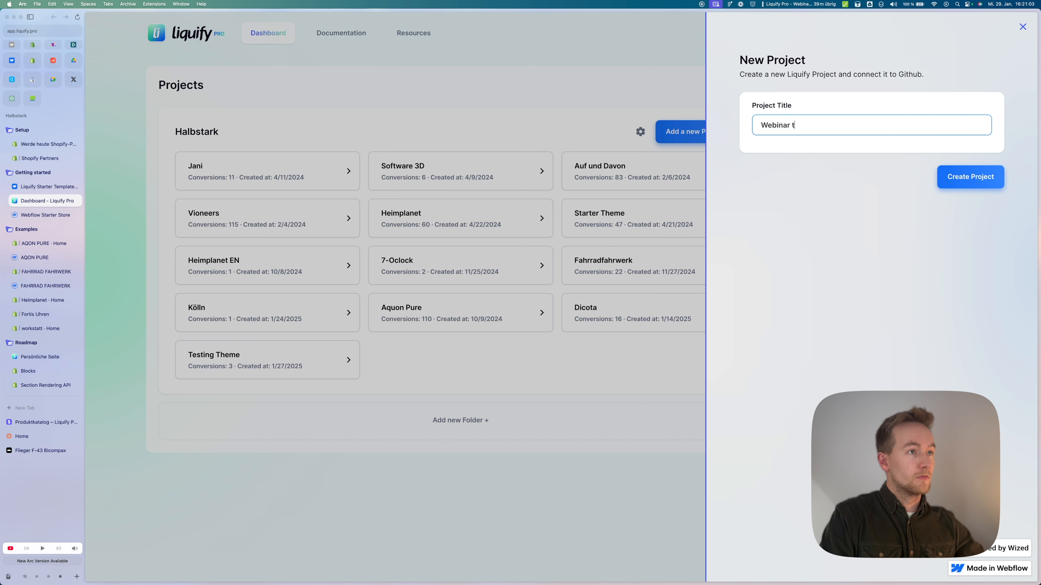
type("est")
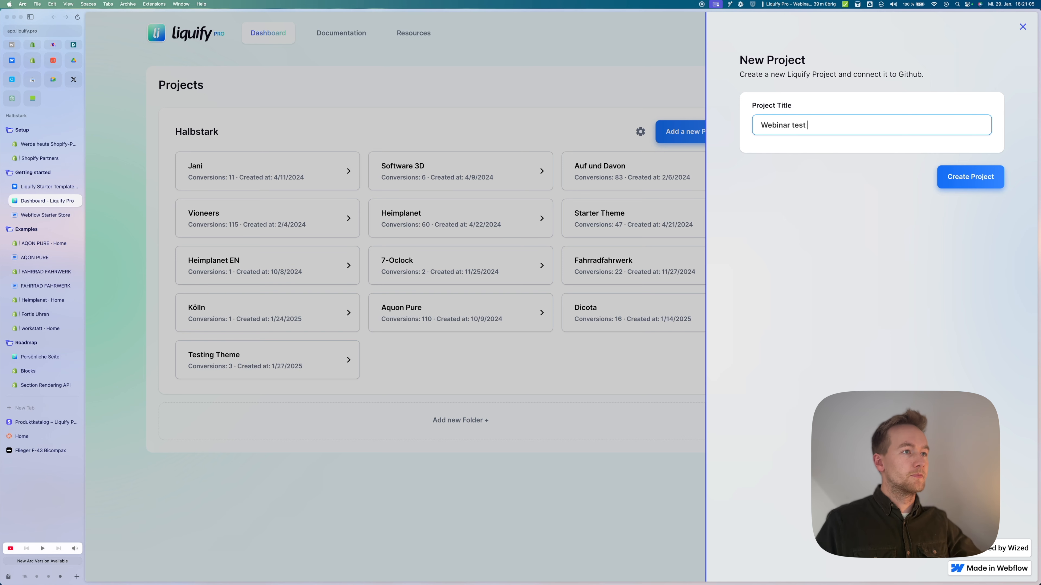
key("Return")
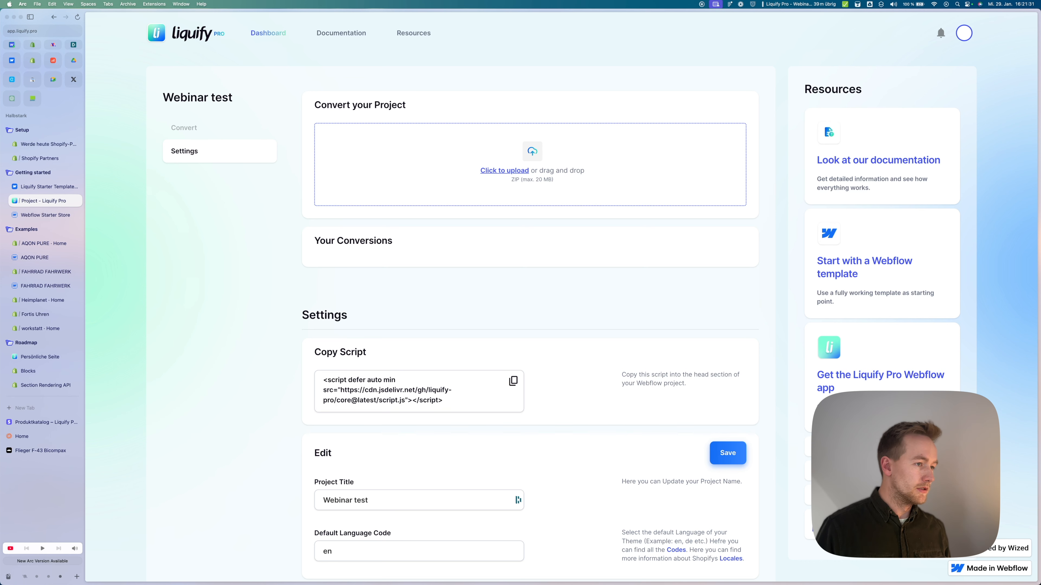
scroll(532, 295, "down", 6)
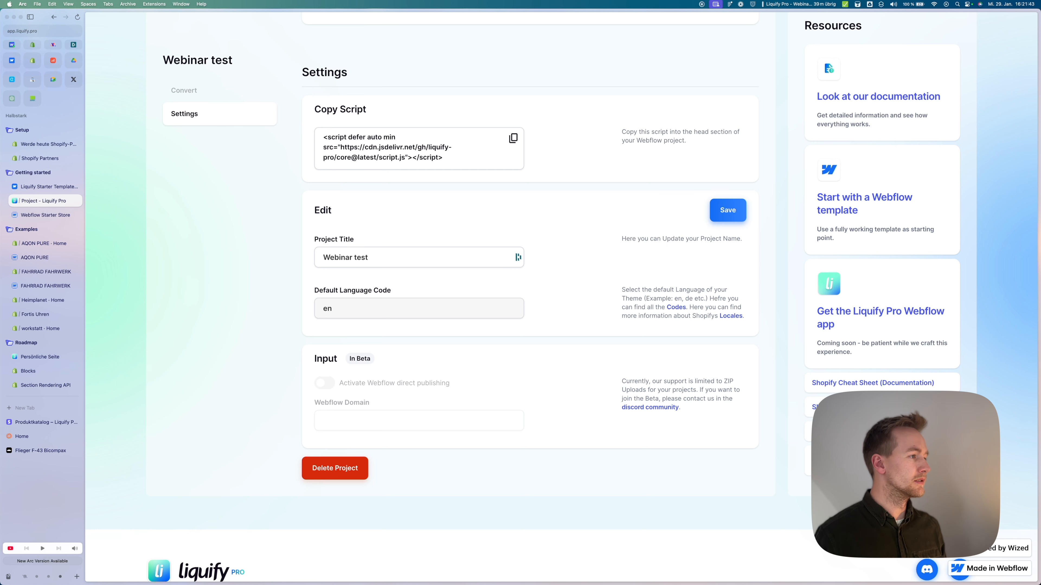
double_click(327, 308)
type("de")
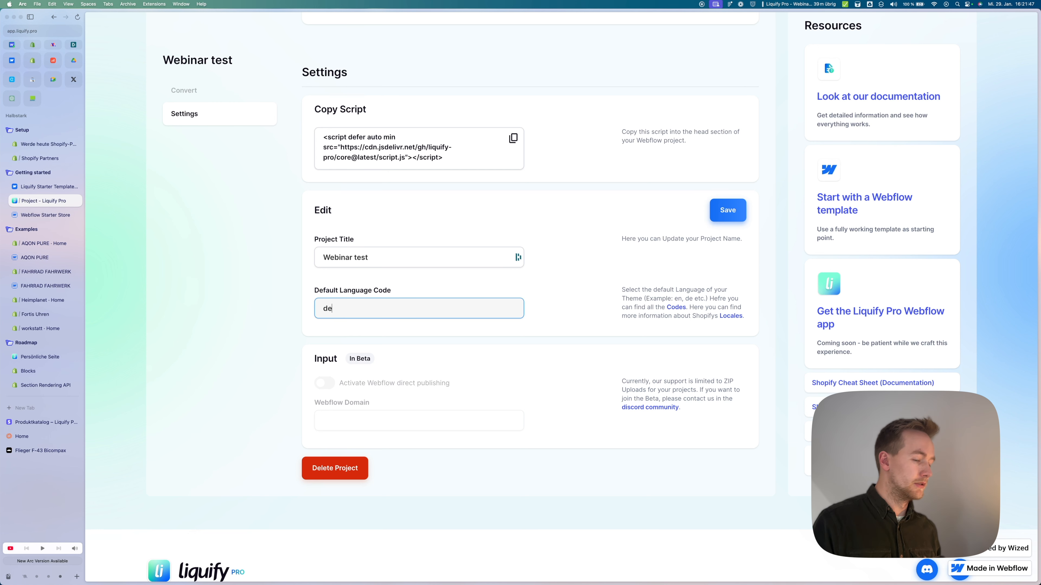
key("BackSpace")
type("en")
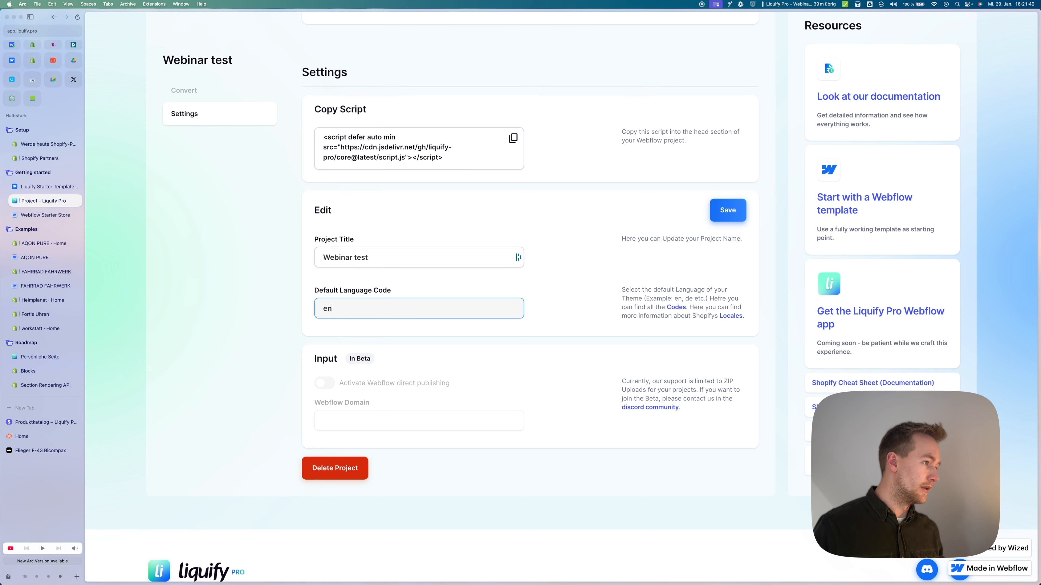
left_click(569, 312)
scroll(530, 312, "up", 6)
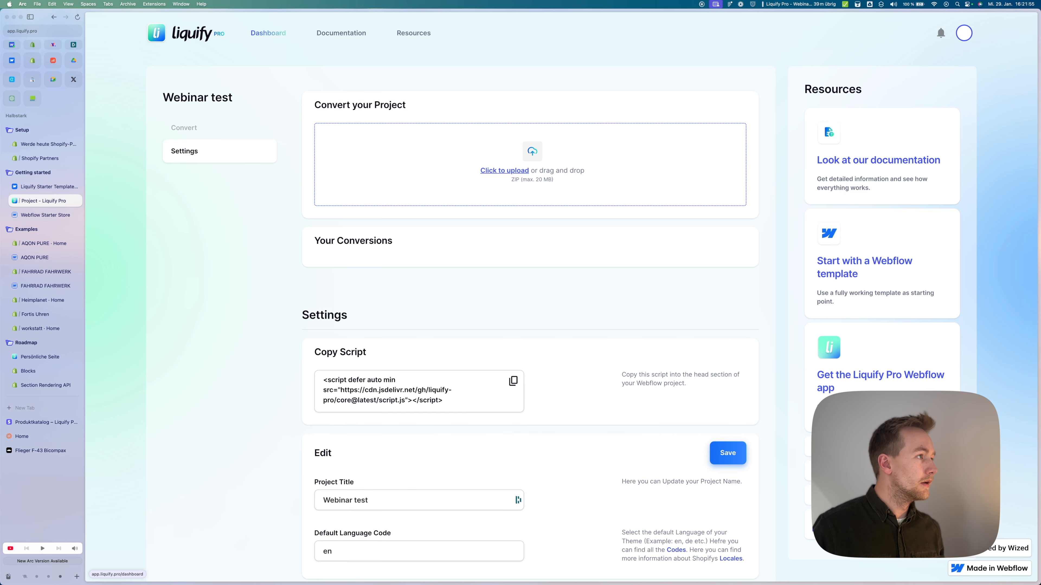
Step: Open the Webflow Starter Store Home page in the Designer, inspect padding-global and section_header-home, then collapse main-wrapper
left_click(45, 215)
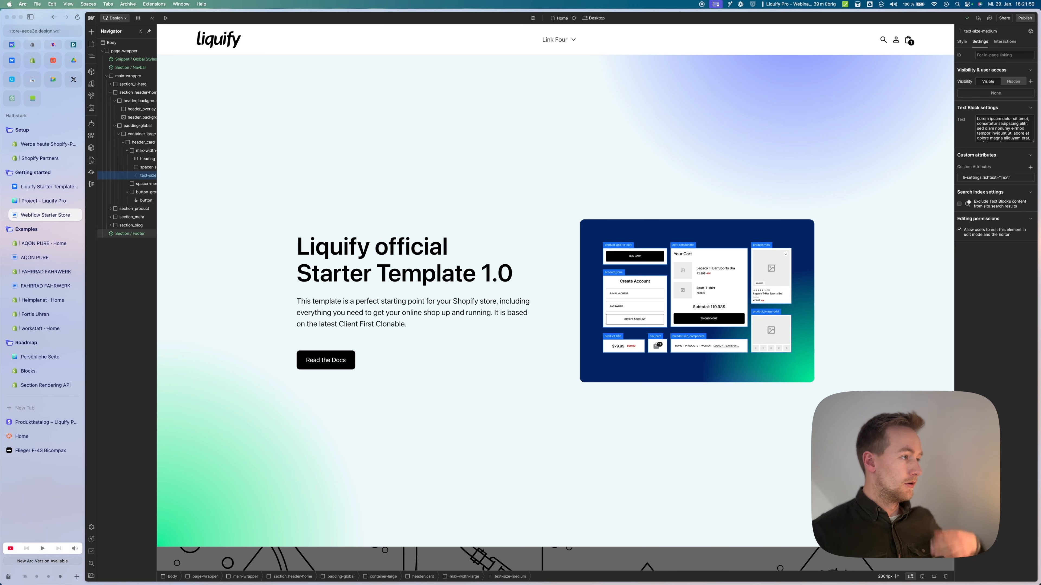
left_click(492, 198)
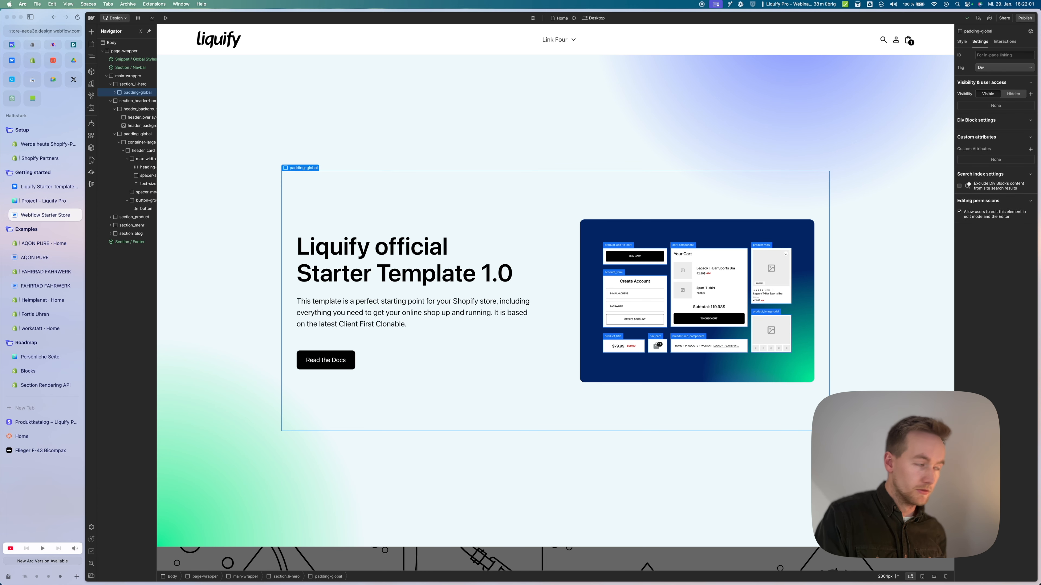
key("super+plus")
key("super+plus")
key("super+plus")
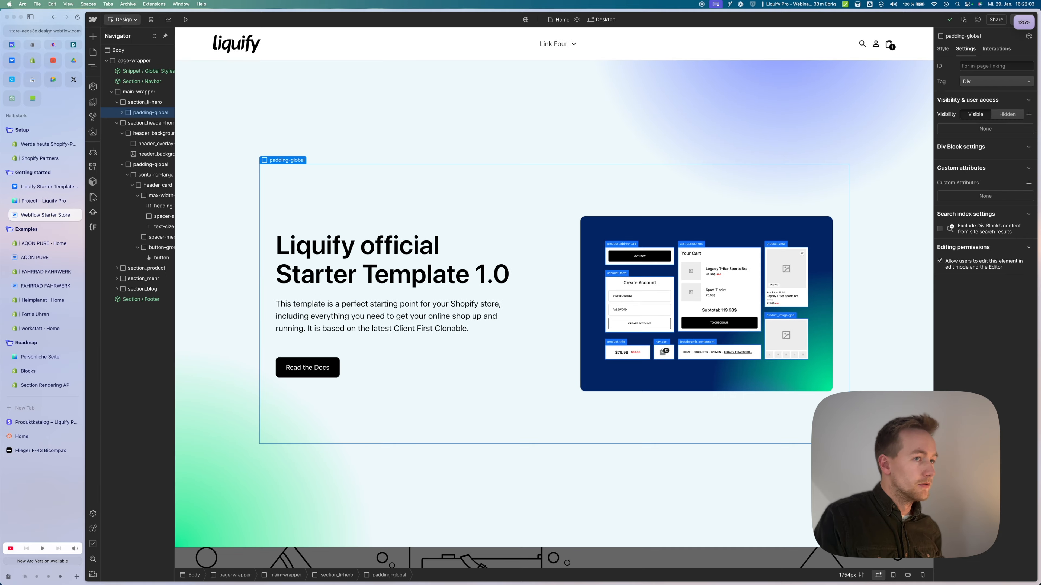
scroll(385, 287, "down", 5)
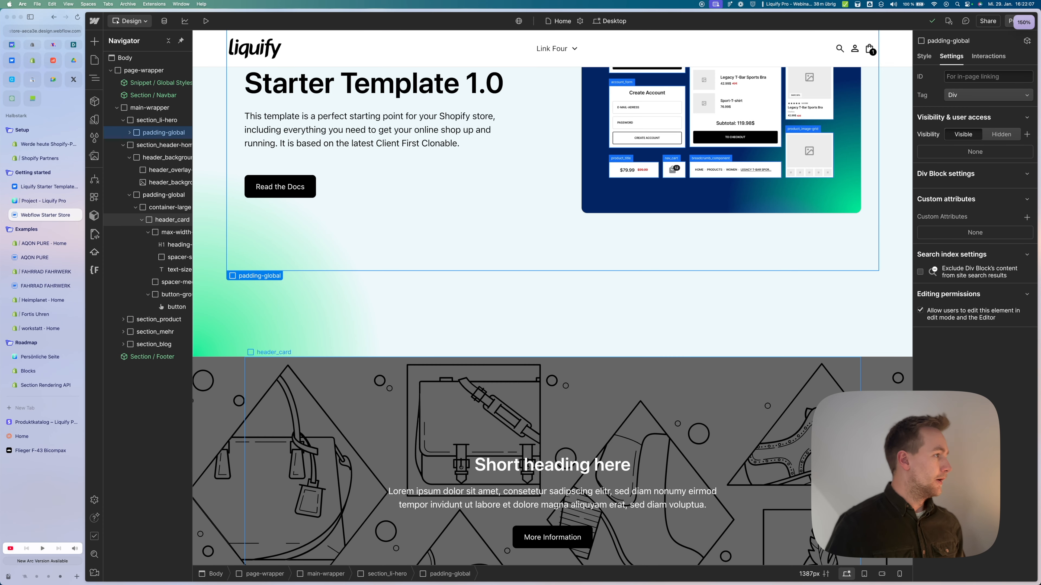
left_click(161, 145)
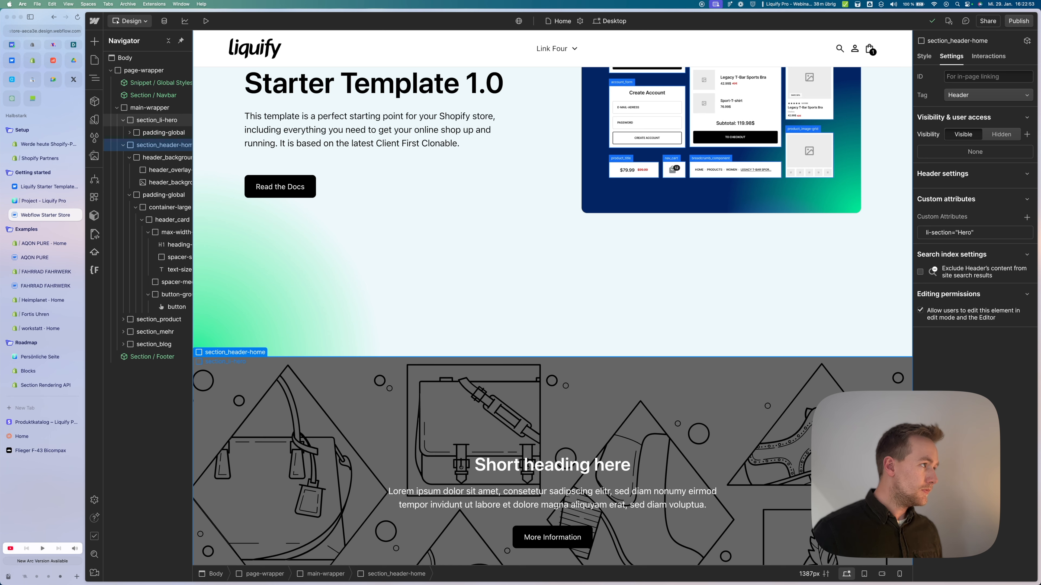
left_click(117, 108)
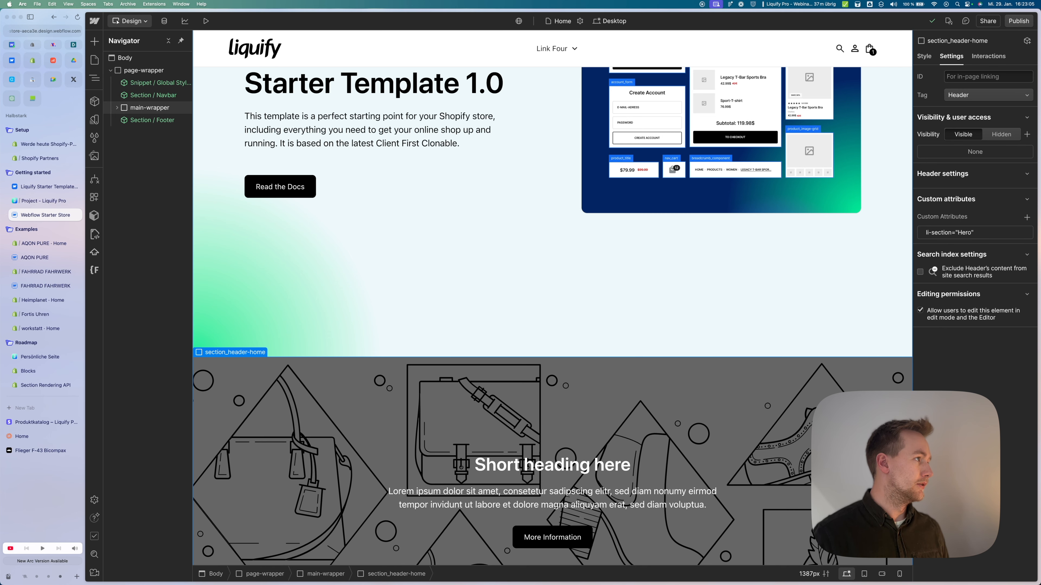
Step: Expand main-wrapper, collapse the hero and header branches, and select section_li-hero
left_click(150, 107)
left_click(117, 108)
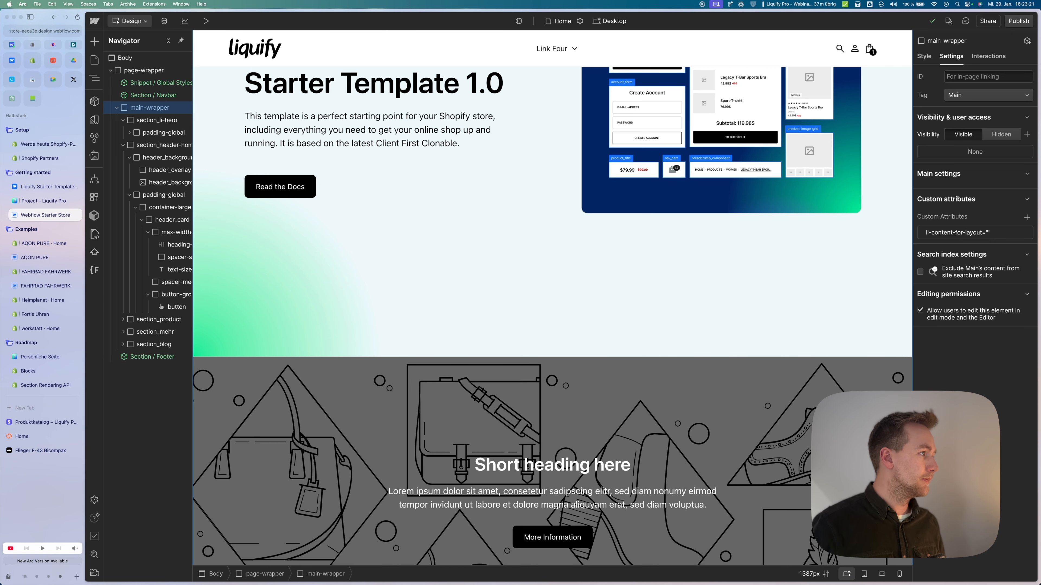
left_click(123, 120)
left_click(123, 132)
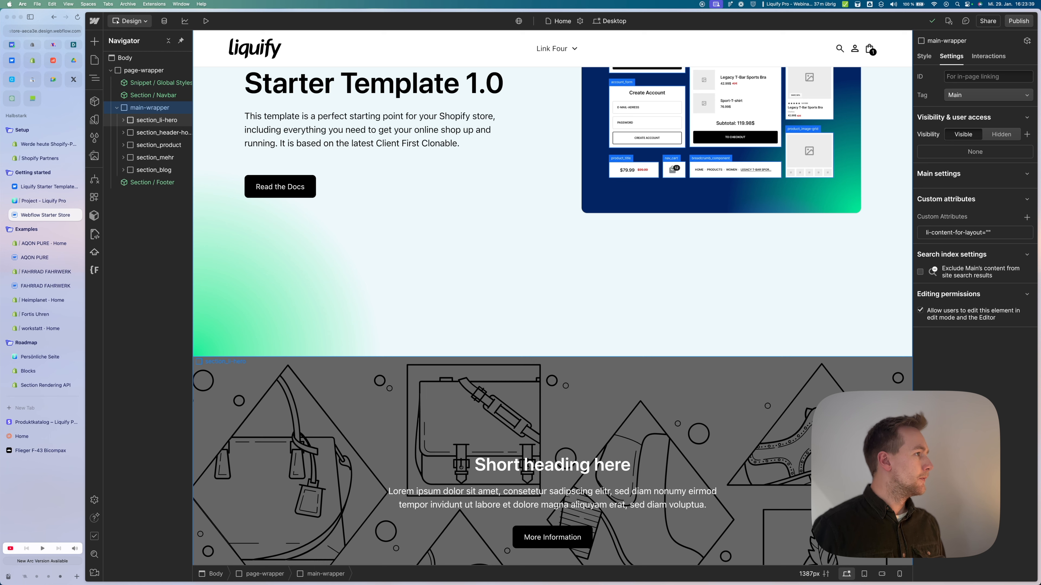
left_click(156, 120)
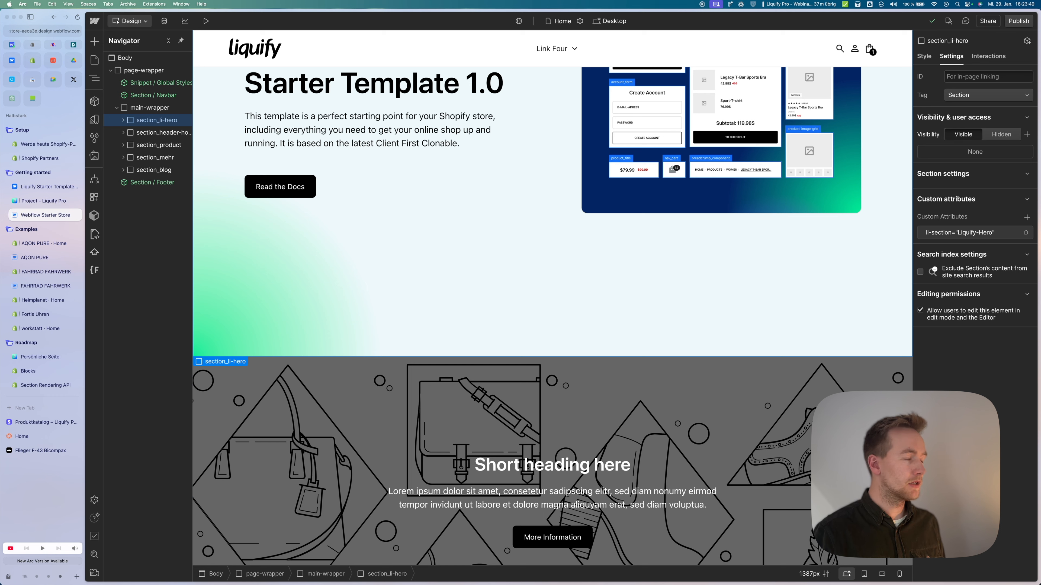
Step: Check the hero's li-section value 'Liquify-Hero', then expand section_header-home down to its background image wrapper
left_click(959, 232)
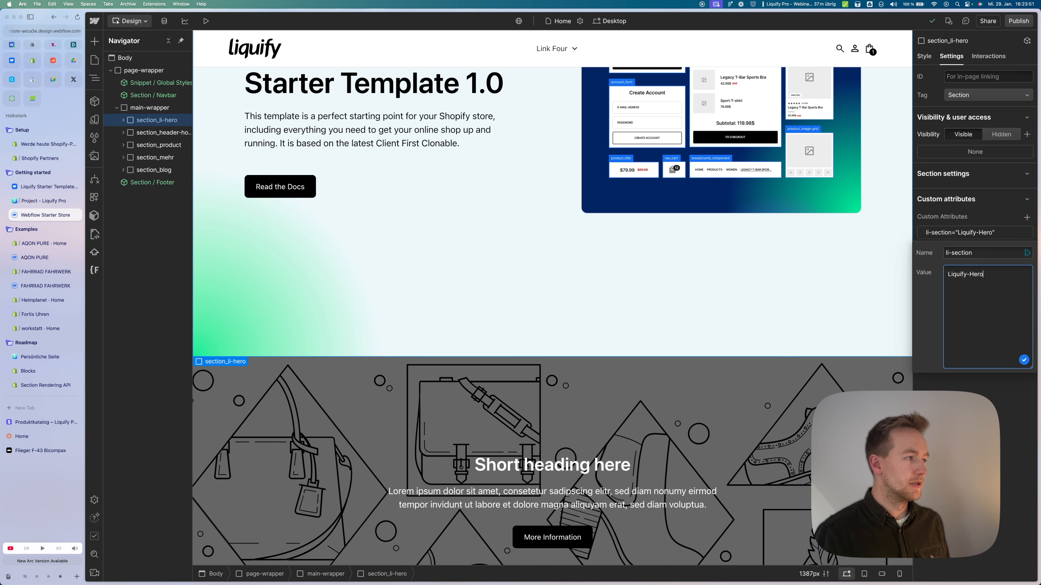
key("Escape")
scroll(549, 238, "down", 1)
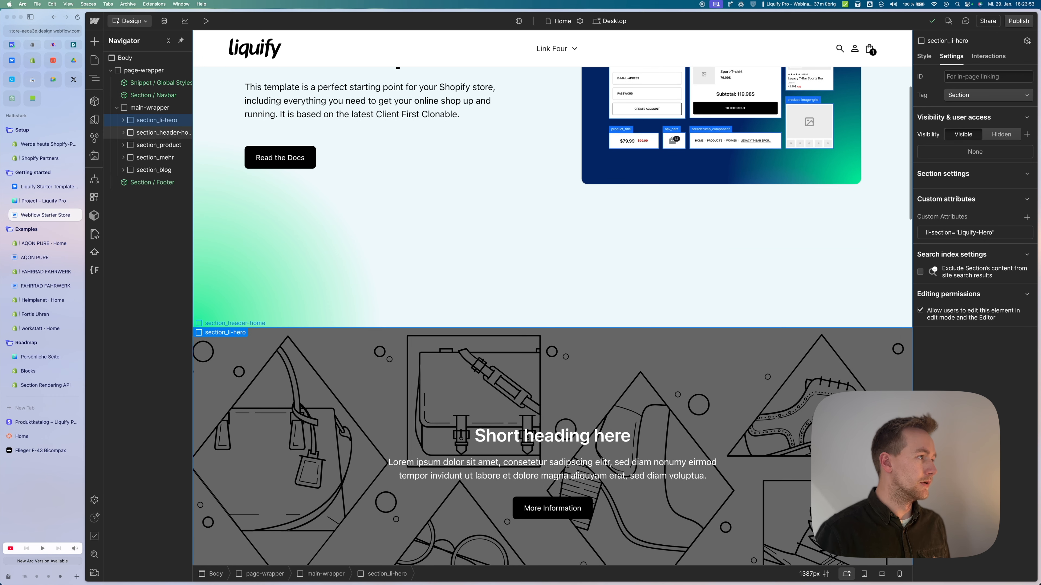
left_click(163, 133)
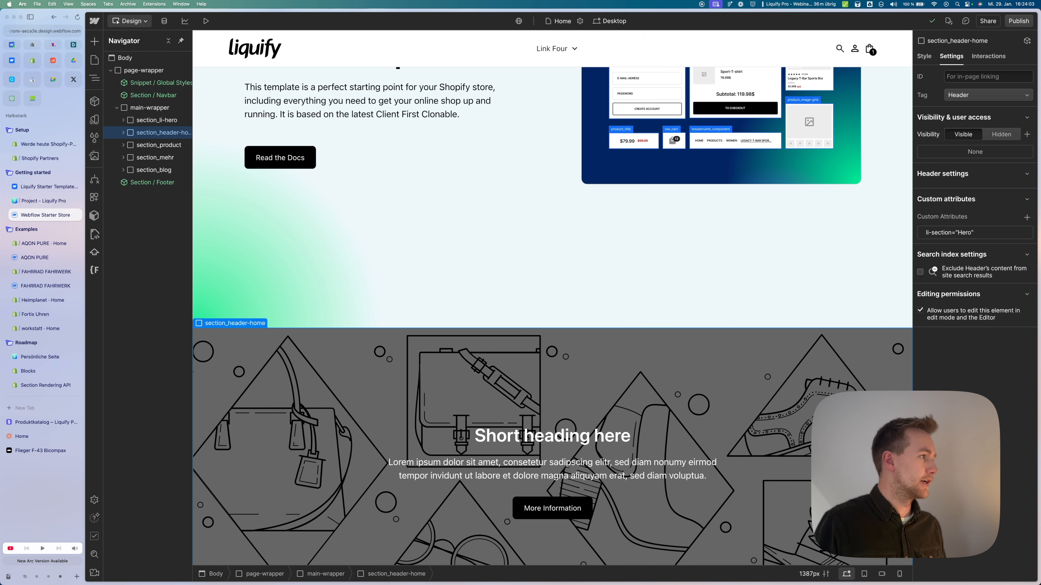
key("Right")
key("Down")
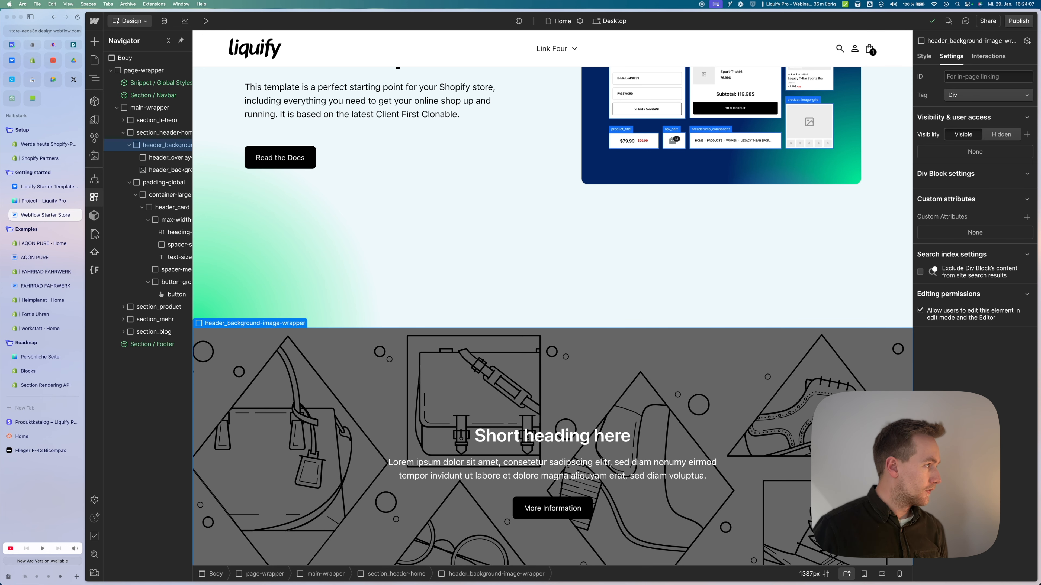
left_click(94, 197)
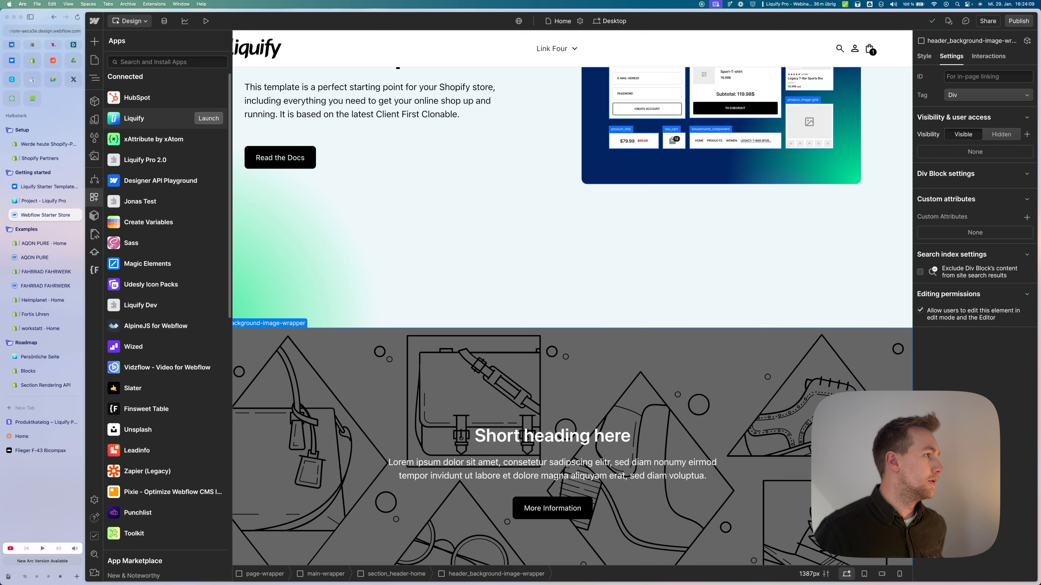
left_click(208, 118)
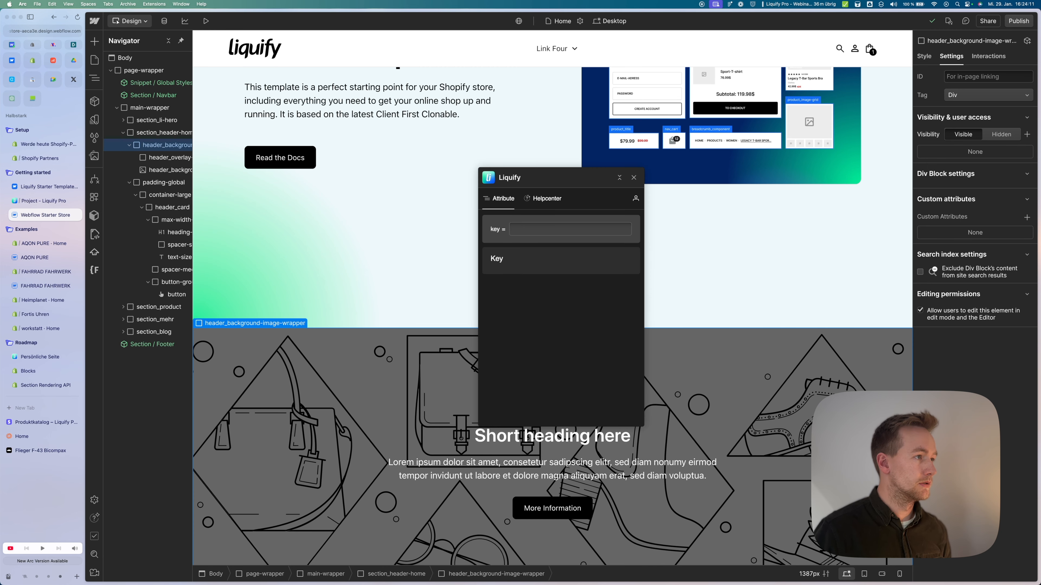
mouse_move(549, 177)
left_mouse_down()
mouse_move(852, 297)
mouse_move(895, 300)
mouse_move(879, 303)
left_mouse_up()
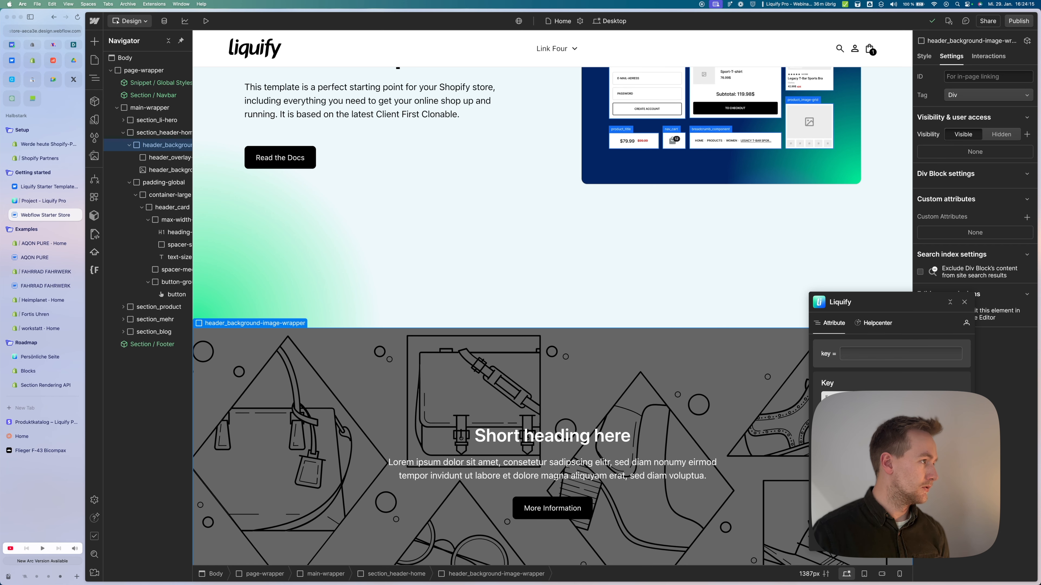
mouse_move(879, 302)
left_mouse_down()
mouse_move(451, 242)
mouse_move(214, 266)
mouse_move(199, 284)
left_mouse_up()
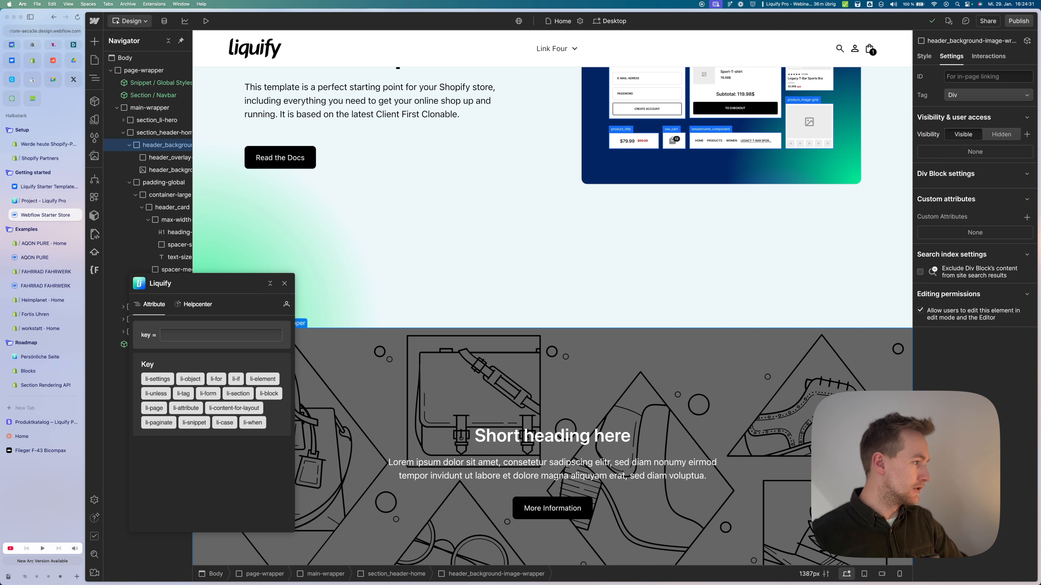
left_click(157, 379)
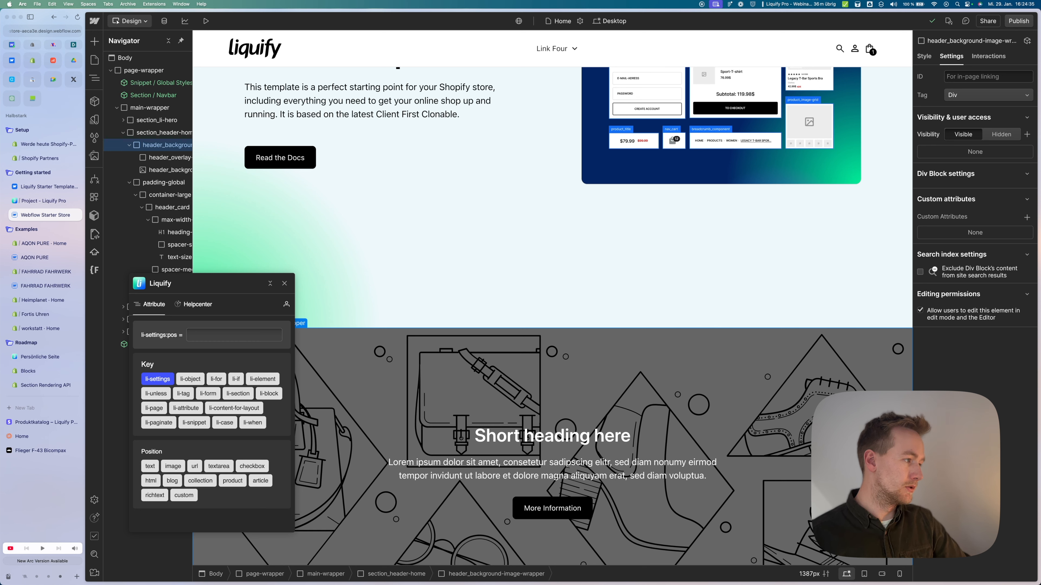
left_click(150, 466)
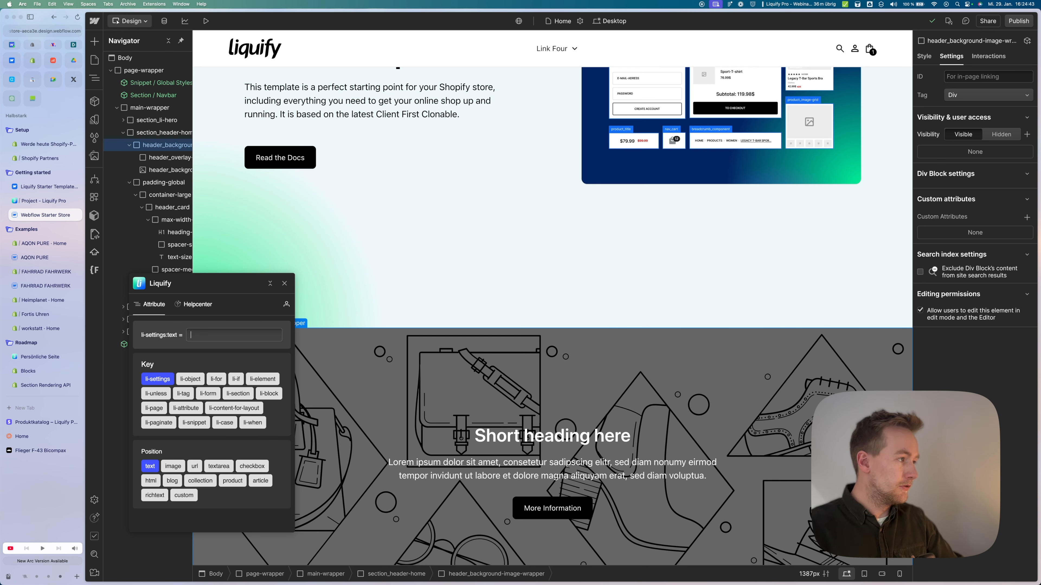
type("Headlin")
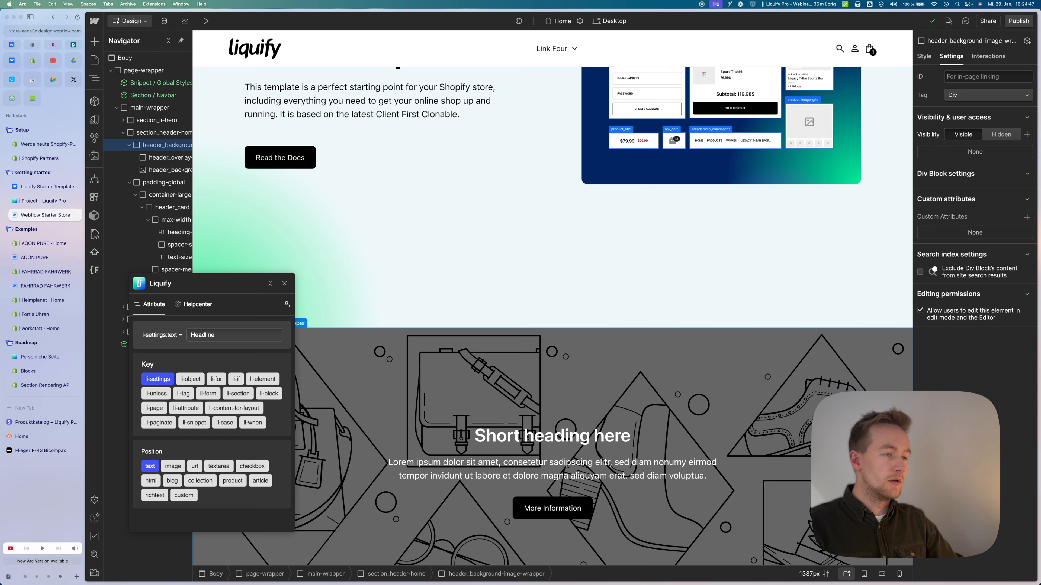
type("e")
key("Return")
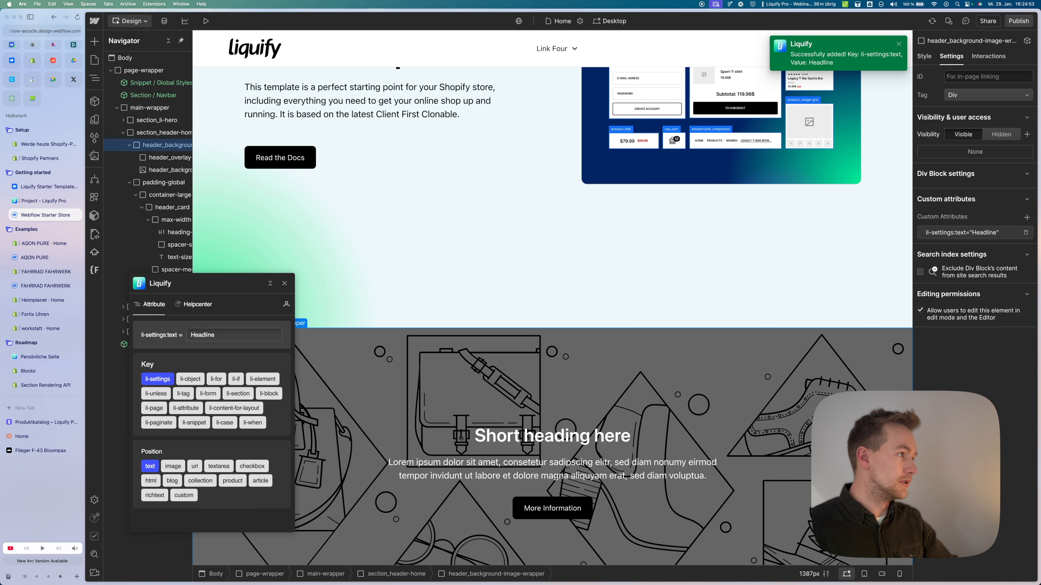
left_click(1025, 232)
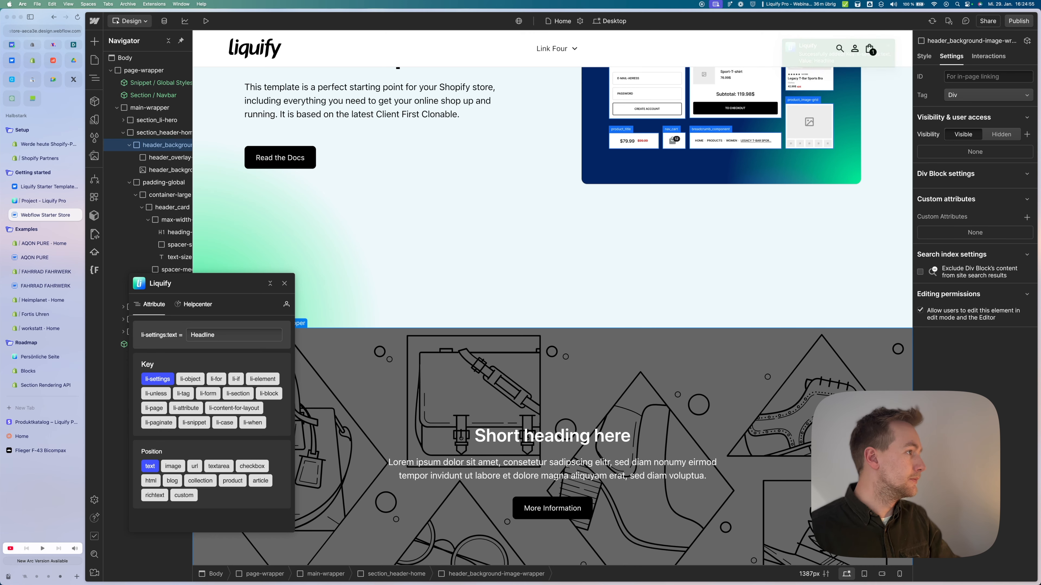
scroll(545, 168, "down", 2)
scroll(553, 339, "down", 1)
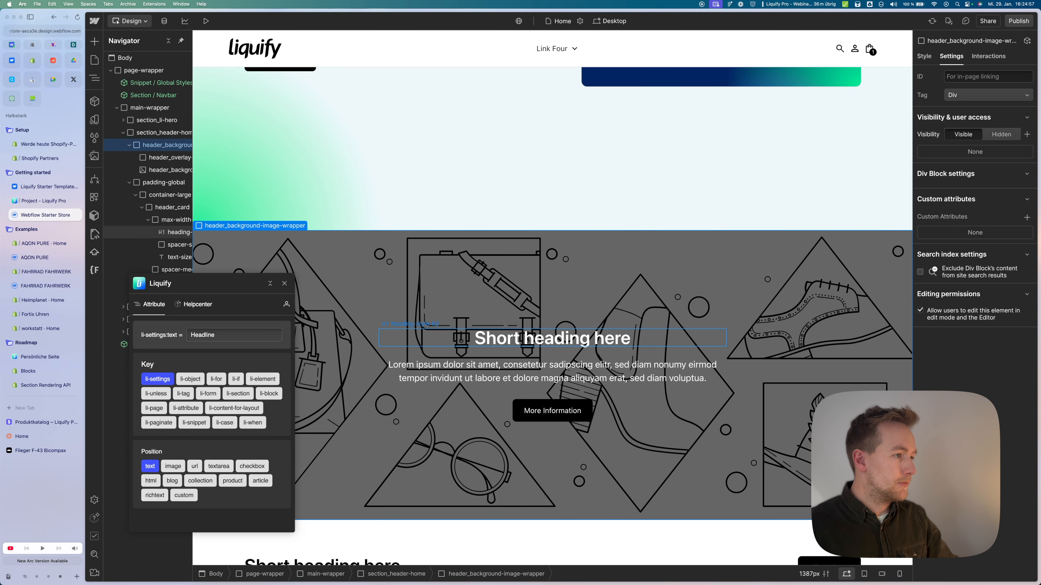
left_click(552, 338)
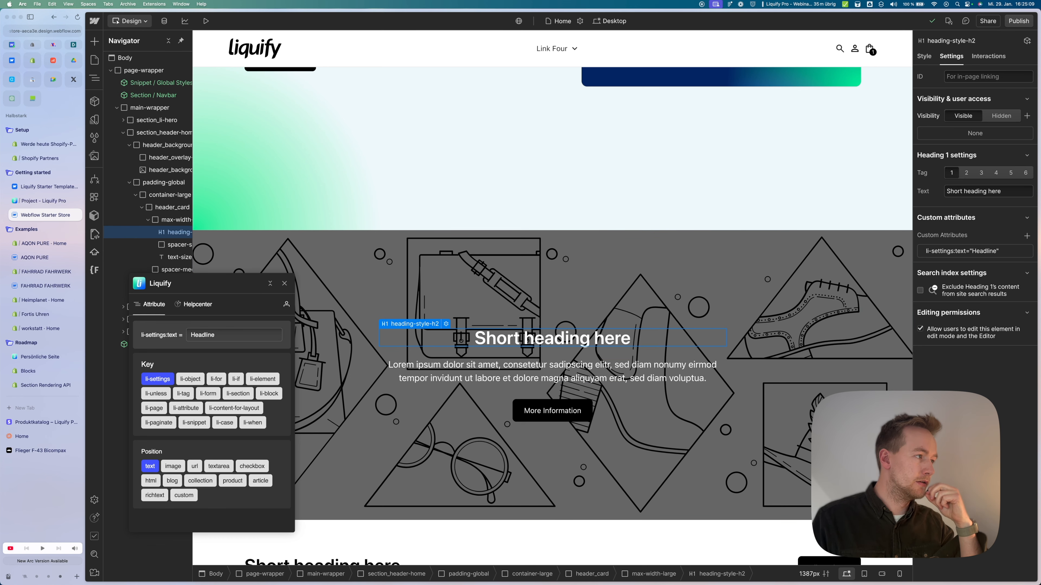
left_click(284, 283)
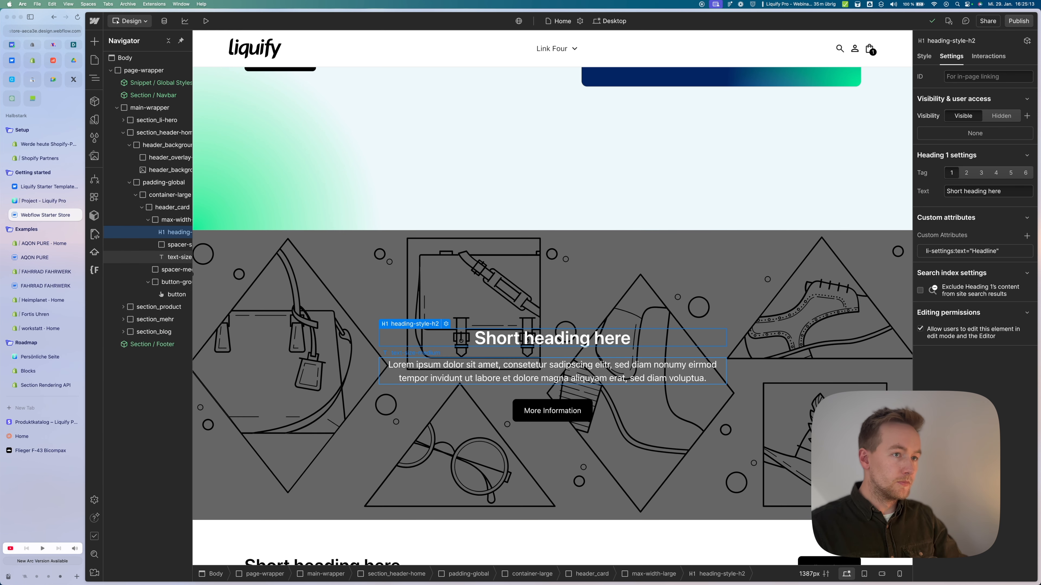
left_click(508, 371)
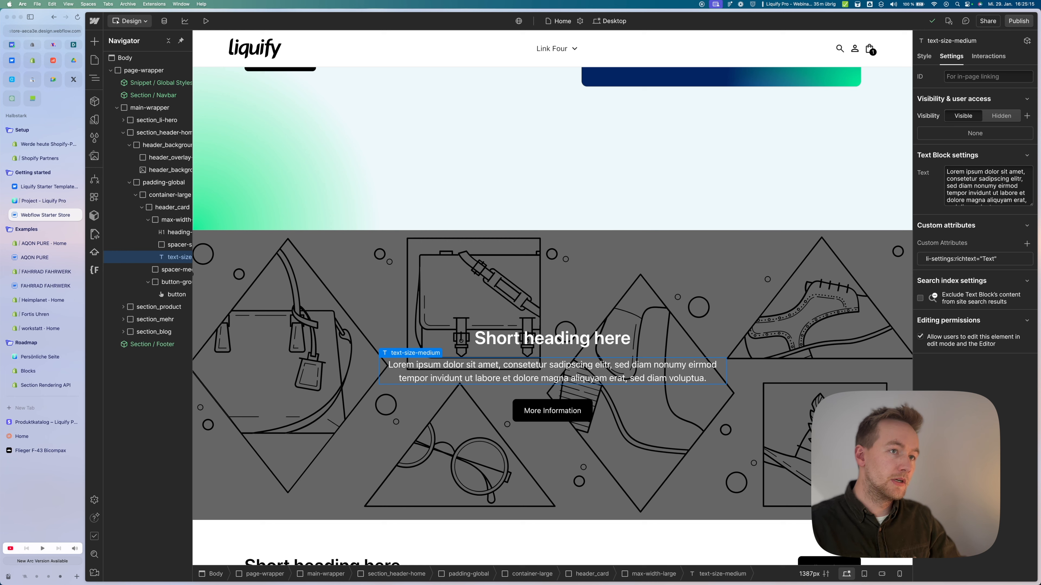
left_click(552, 411)
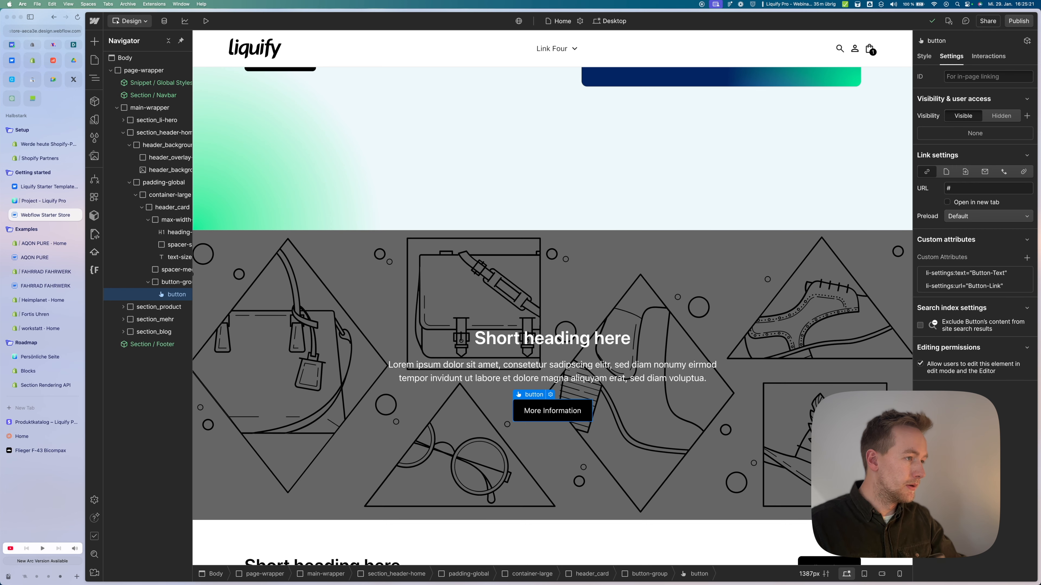
scroll(475, 361, "down", 8)
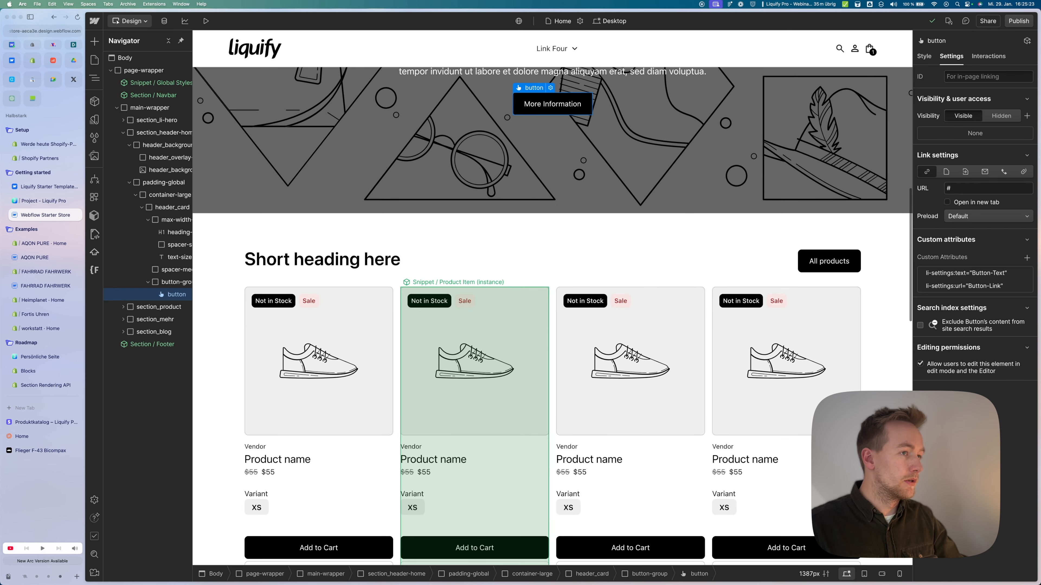
Step: Inspect the product list, the Bestselling collection list and its first card's heading
left_click(552, 361)
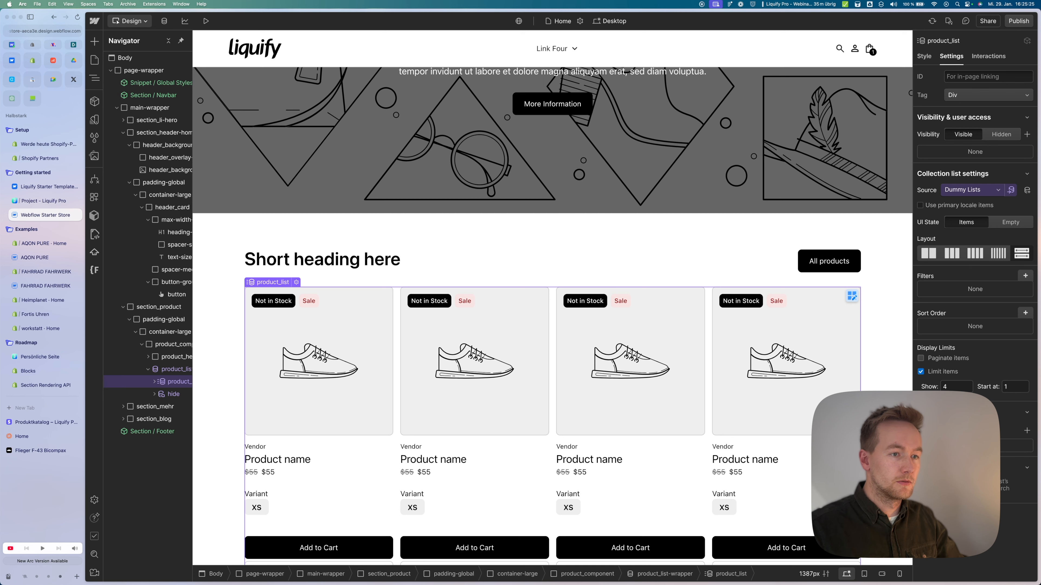
key("Down")
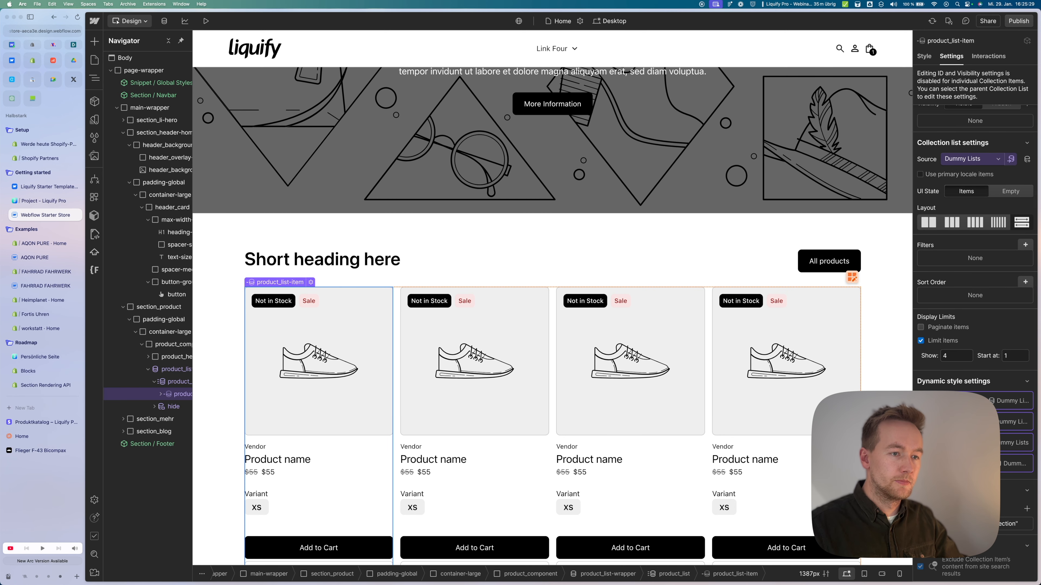
scroll(677, 435, "down", 8)
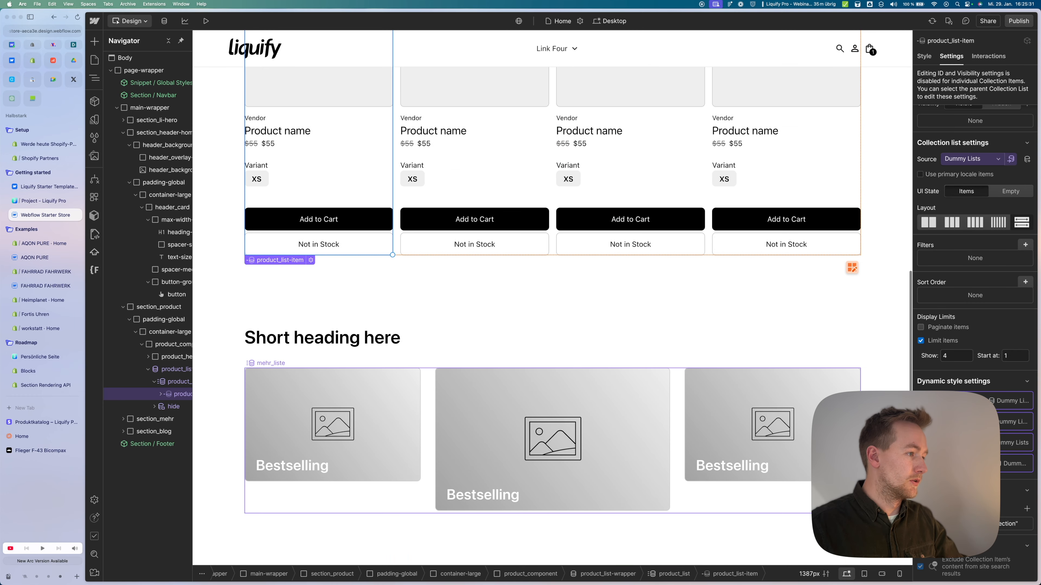
left_click(677, 435)
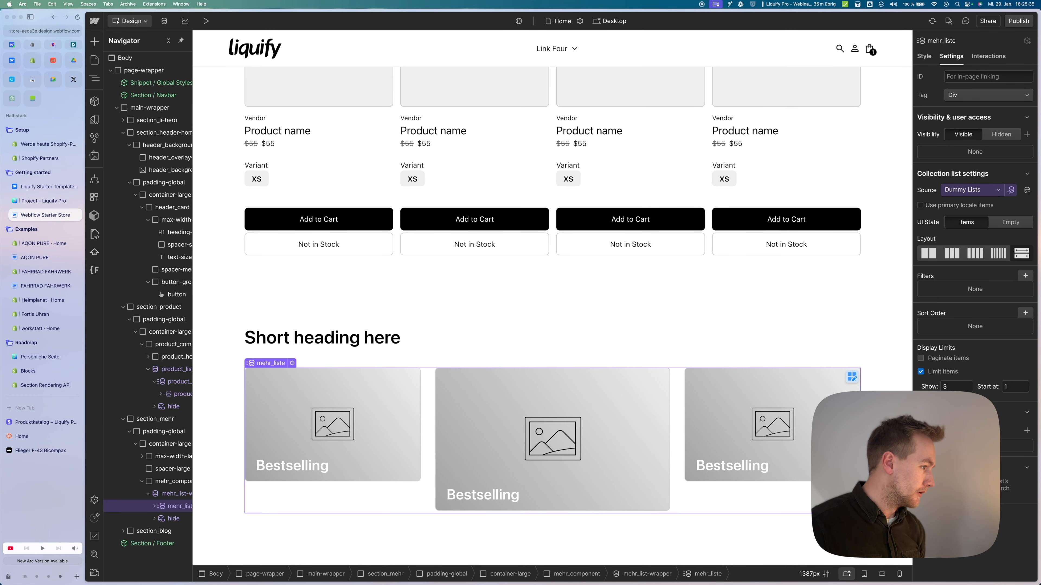
key("Down")
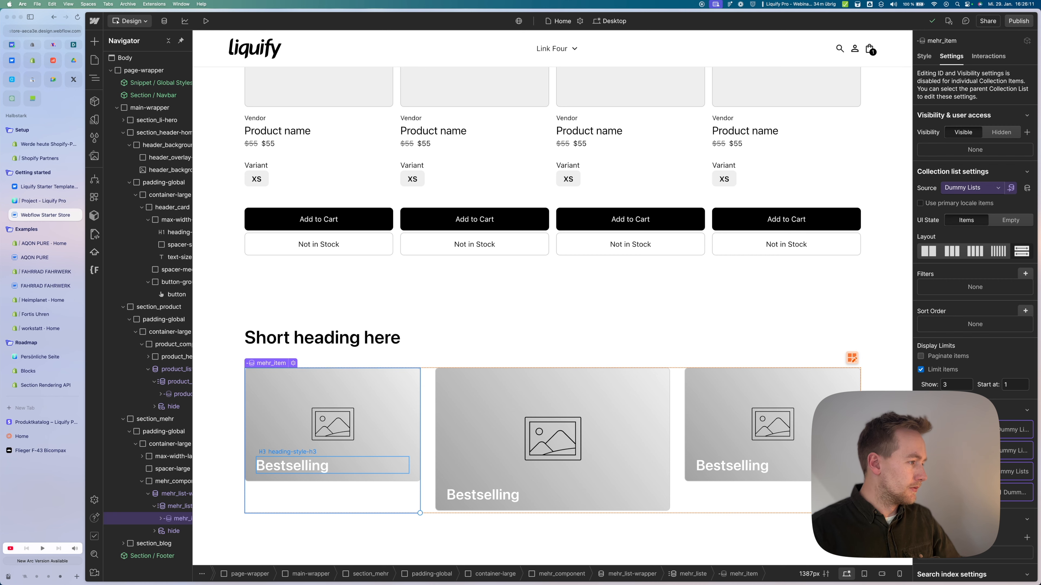
left_click(291, 465)
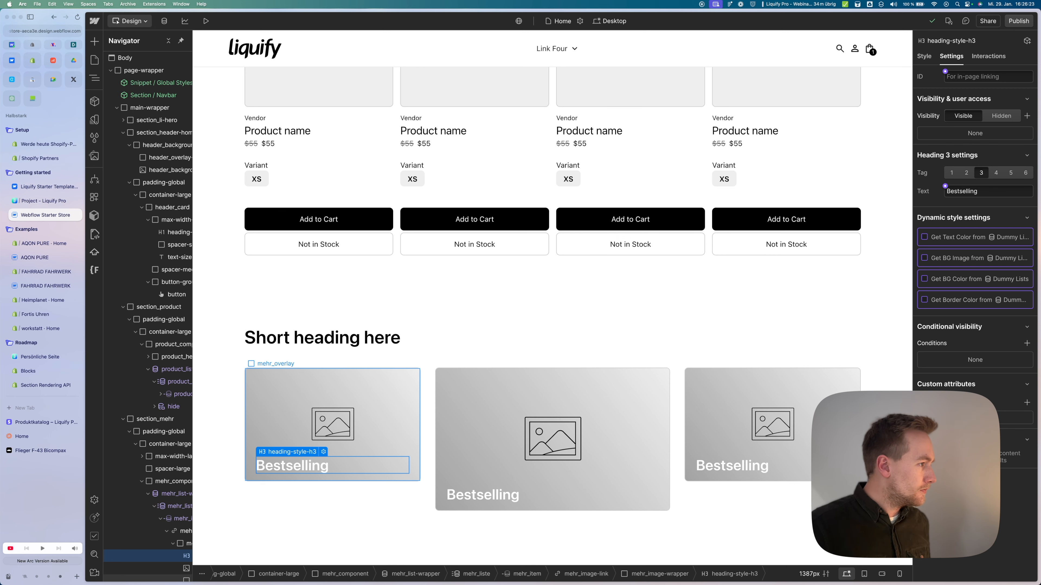
Step: Return to the top of the Home page and open the Pages panel listing the site's pages
scroll(549, 410, "down", 5)
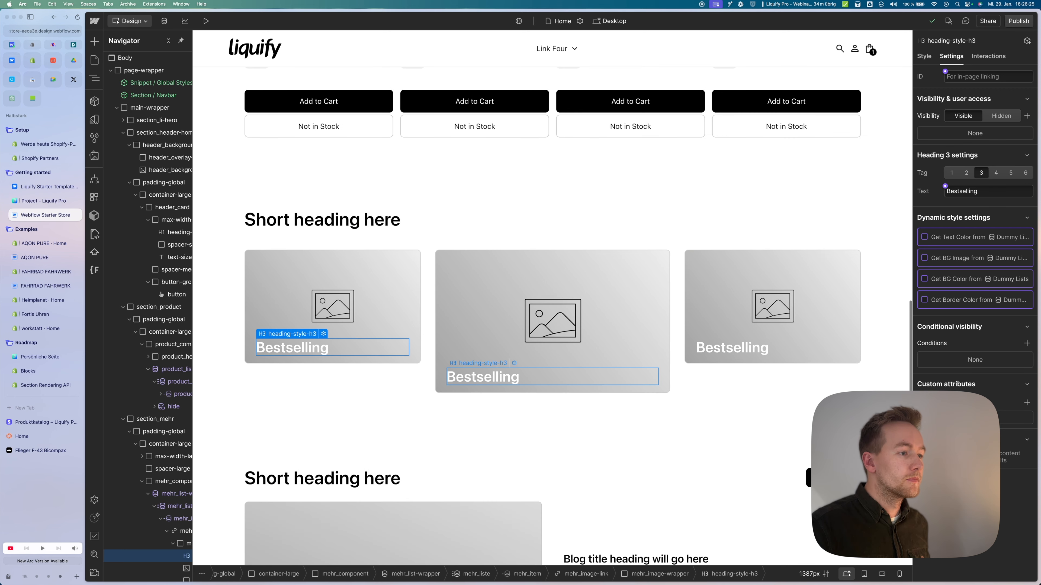
scroll(550, 410, "down", 8)
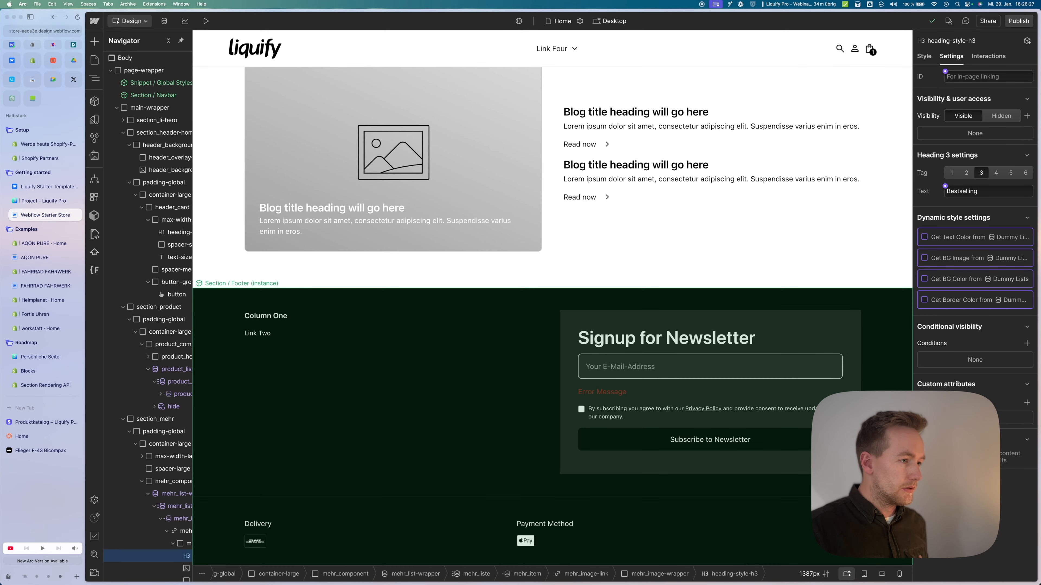
scroll(549, 410, "up", 6)
scroll(549, 410, "up", 15)
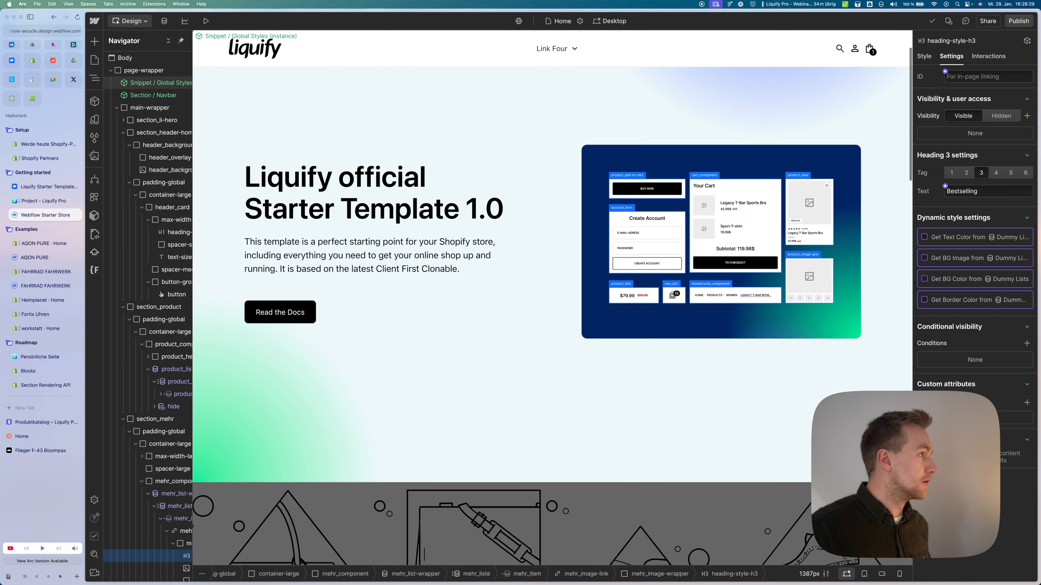
left_click(95, 60)
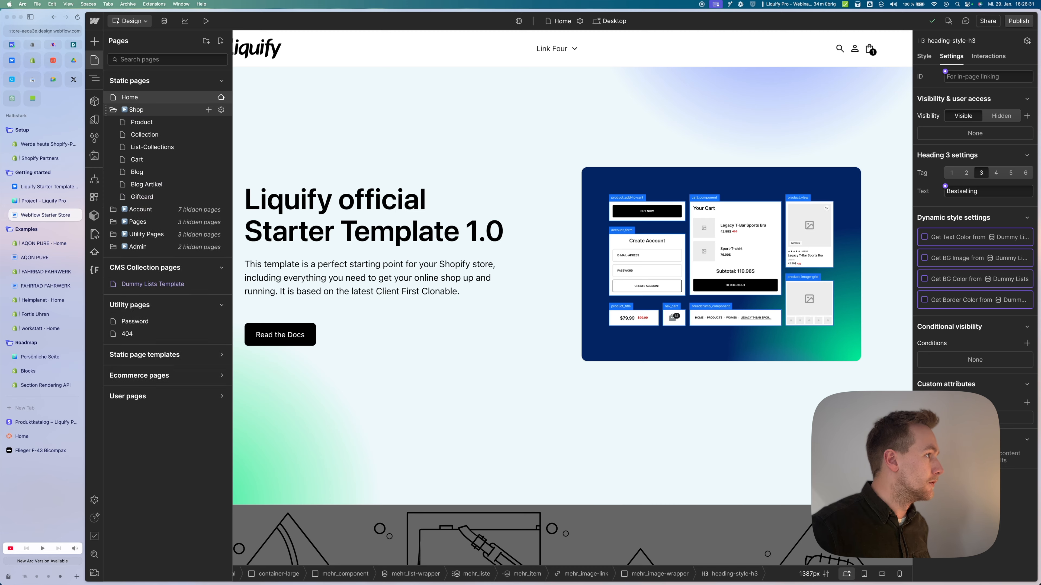
Step: Open the Product page and select the 'Product name' H1 heading, zoomed in
left_click(142, 121)
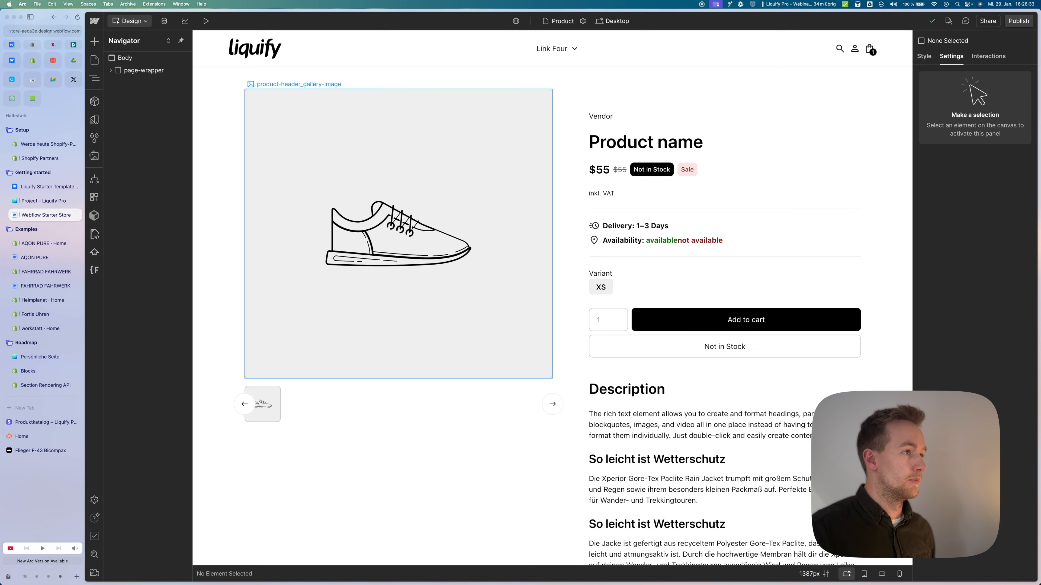
left_click(655, 142)
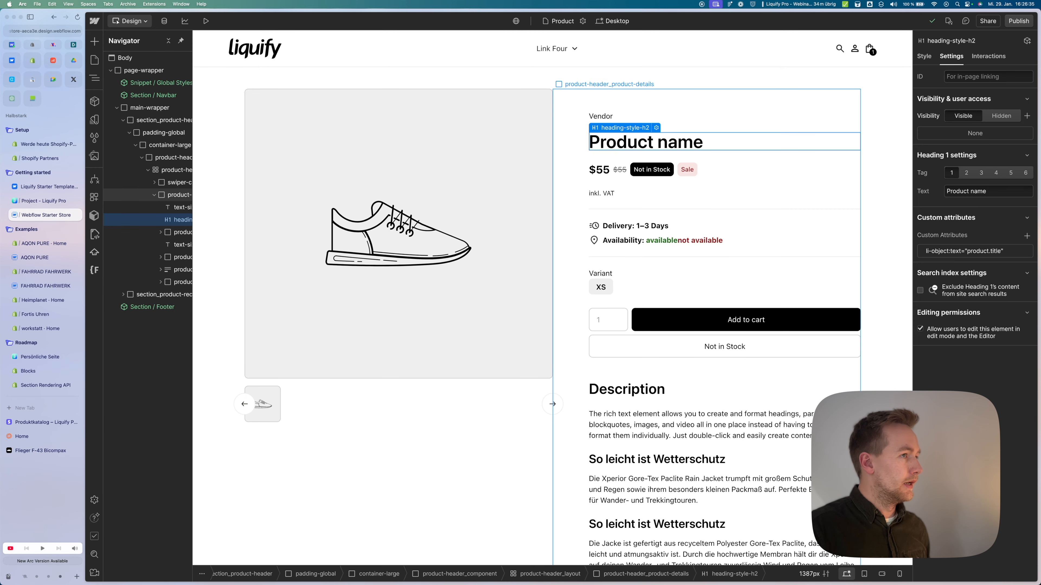
key("super+plus")
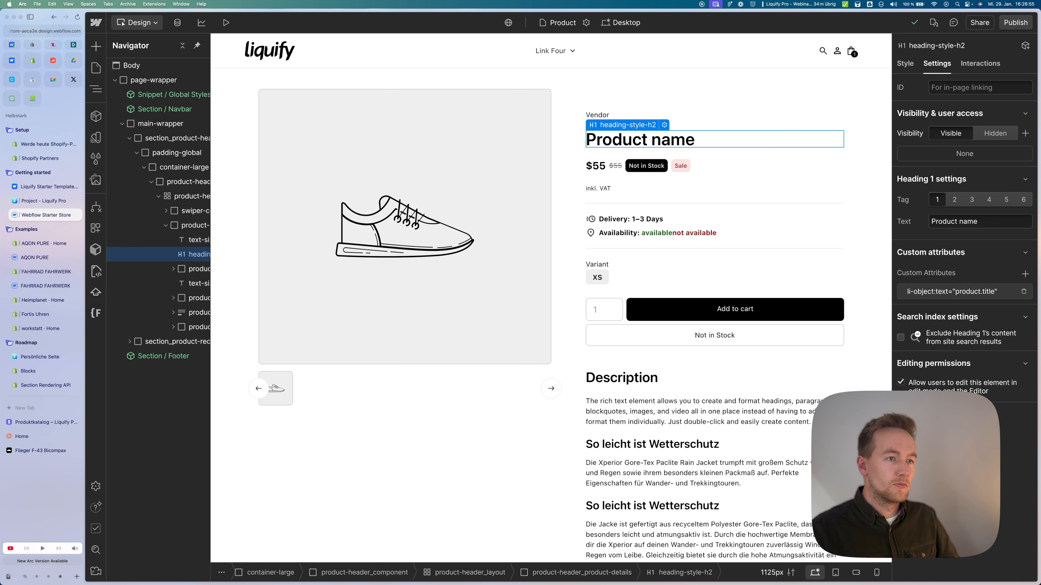
Step: Test-edit the heading's custom attribute name, then restore it to li-object:text='product.title'
left_click(955, 292)
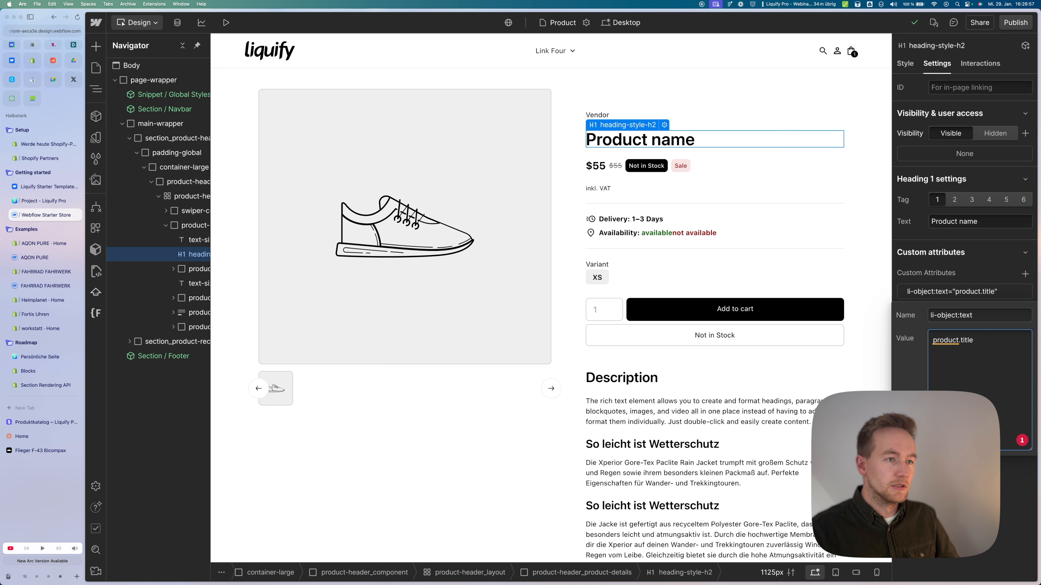
left_click_drag(960, 315, 972, 316)
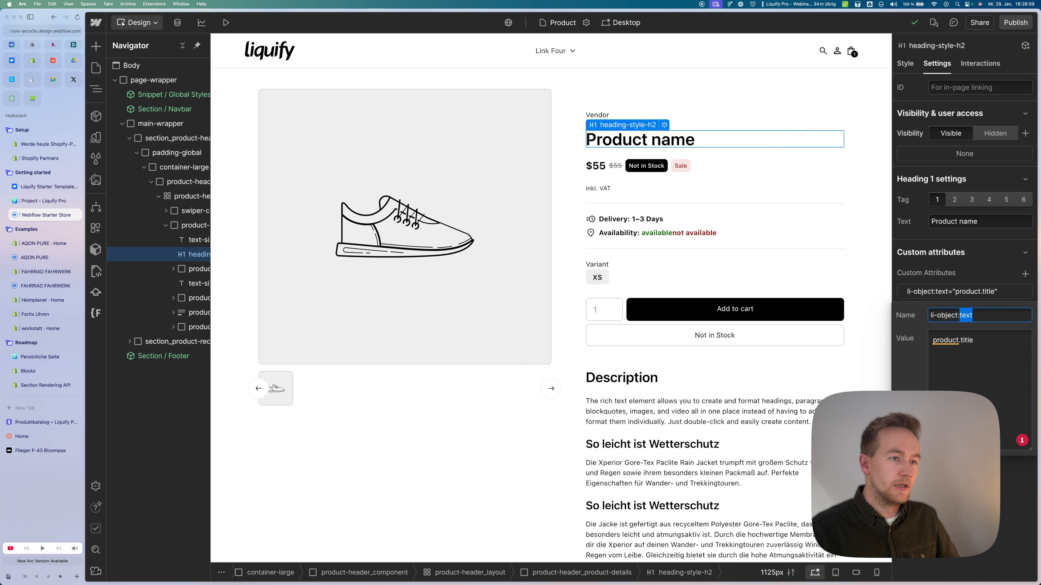
type("hr")
key("BackSpace")
key("BackSpace")
type("pl")
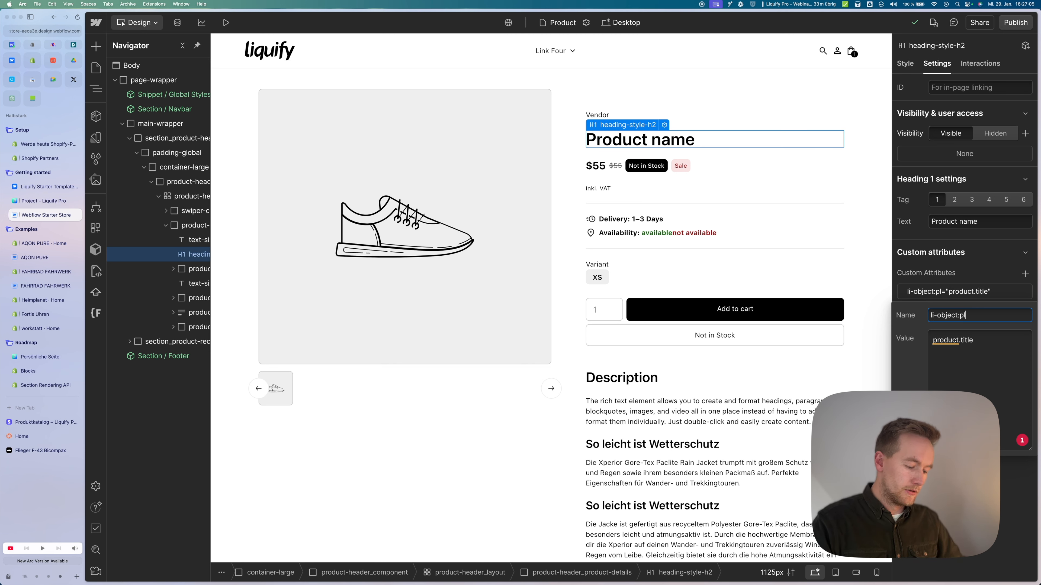
key("BackSpace")
key("BackSpace")
type("text")
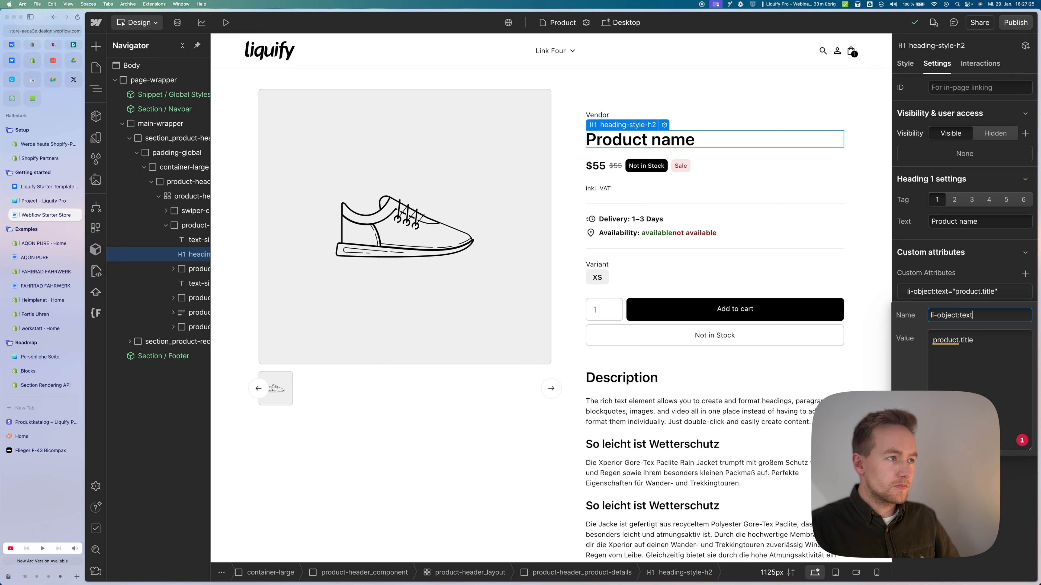
key("Return")
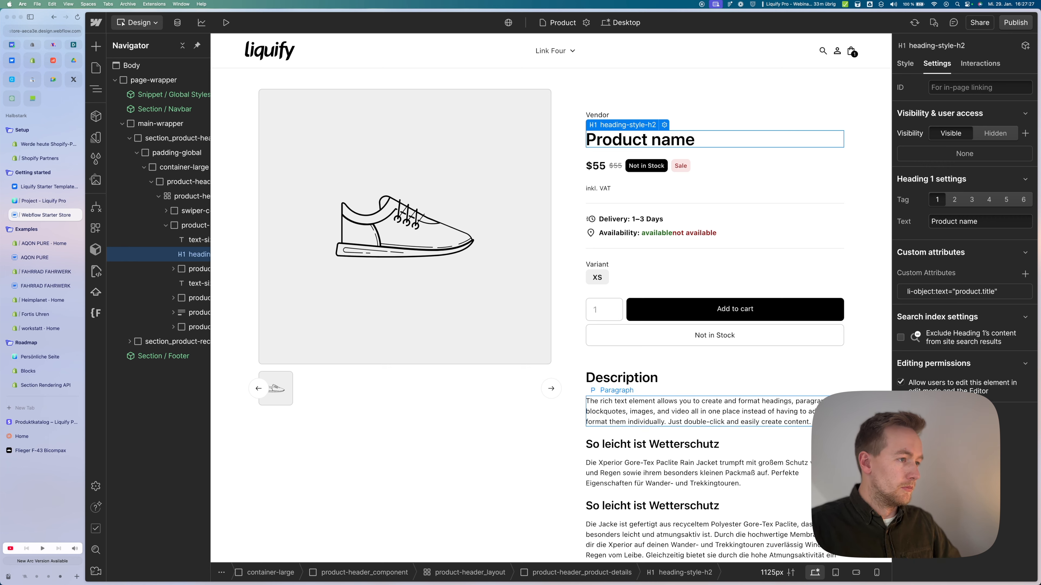
Step: Inspect the product description, its parent details block and the product gallery image
left_click(673, 390)
left_click(571, 382)
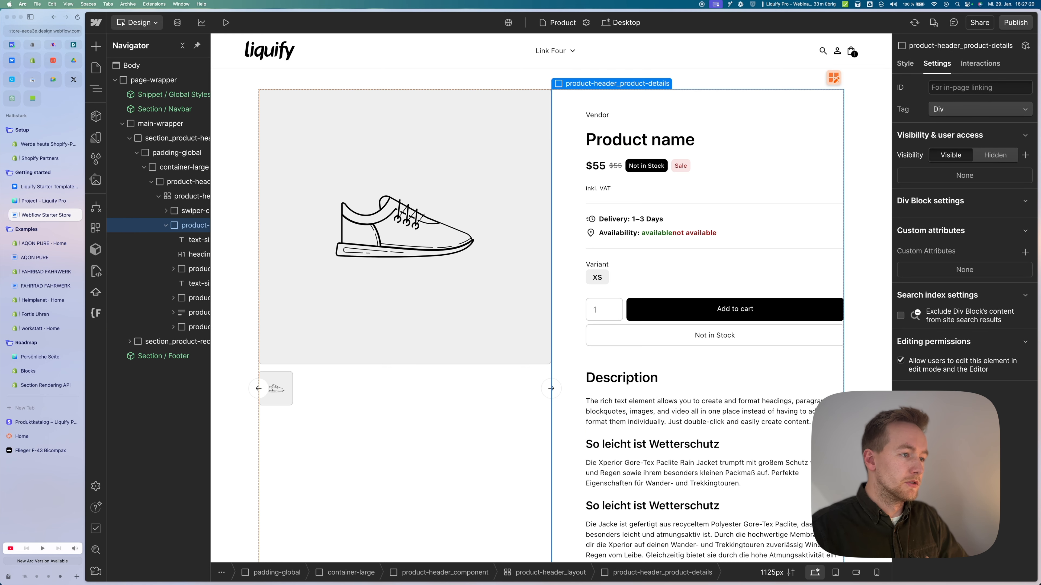
left_click(487, 305)
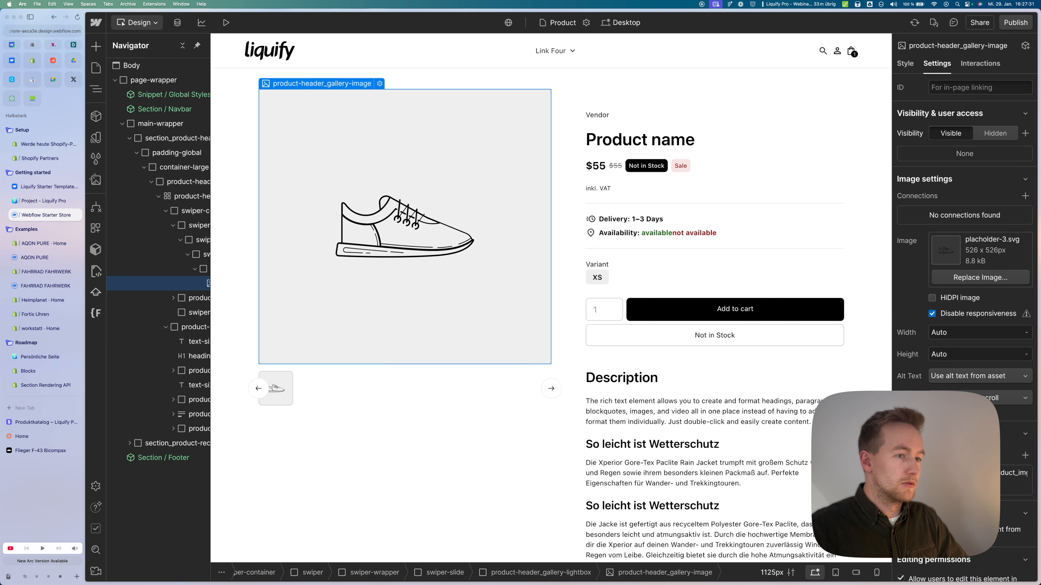
scroll(963, 296, "down", 2)
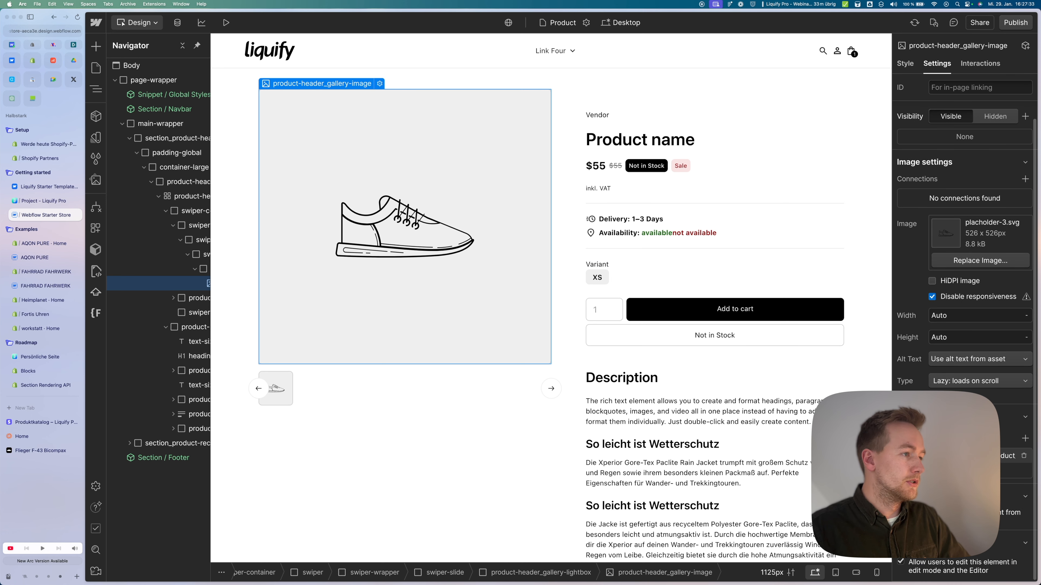
scroll(713, 364, "down", 3)
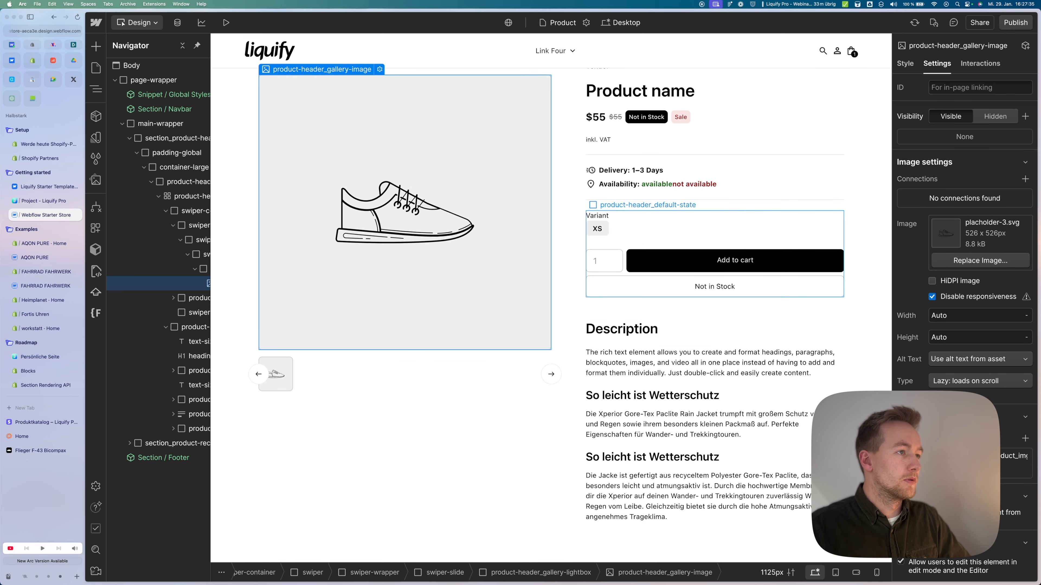
scroll(631, 179, "up", 1)
scroll(631, 179, "up", 3)
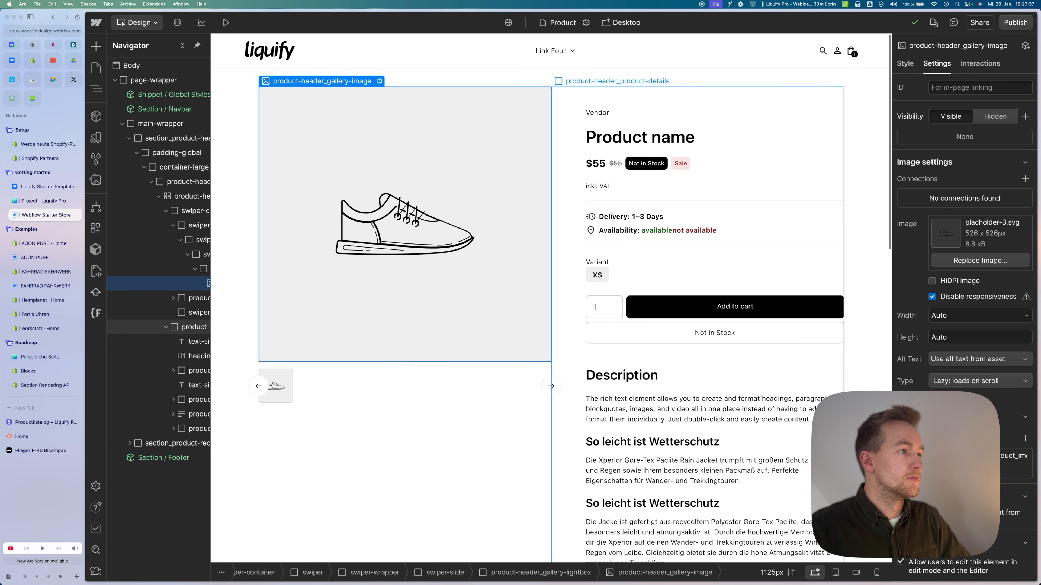
Step: Inspect the $55 price and Product name heading, then return to the Liquify Pro 'Webinar test' project
left_click(596, 164)
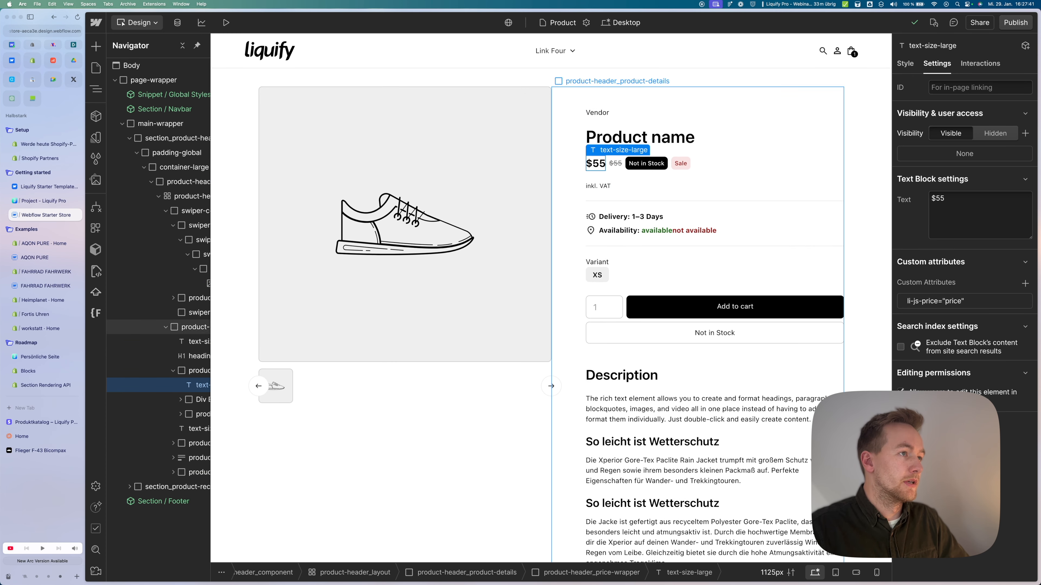
left_click(640, 137)
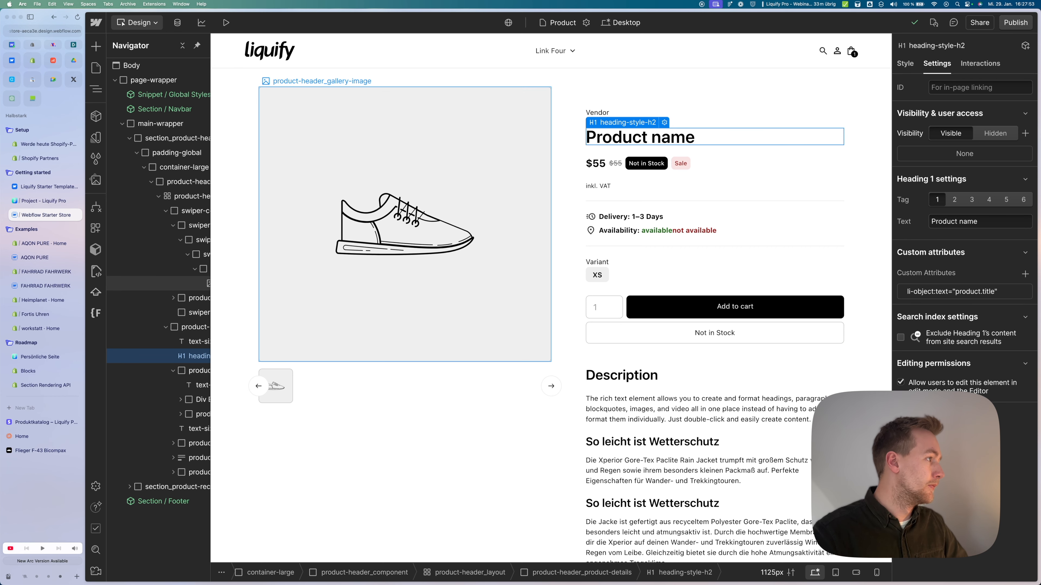
left_click(43, 201)
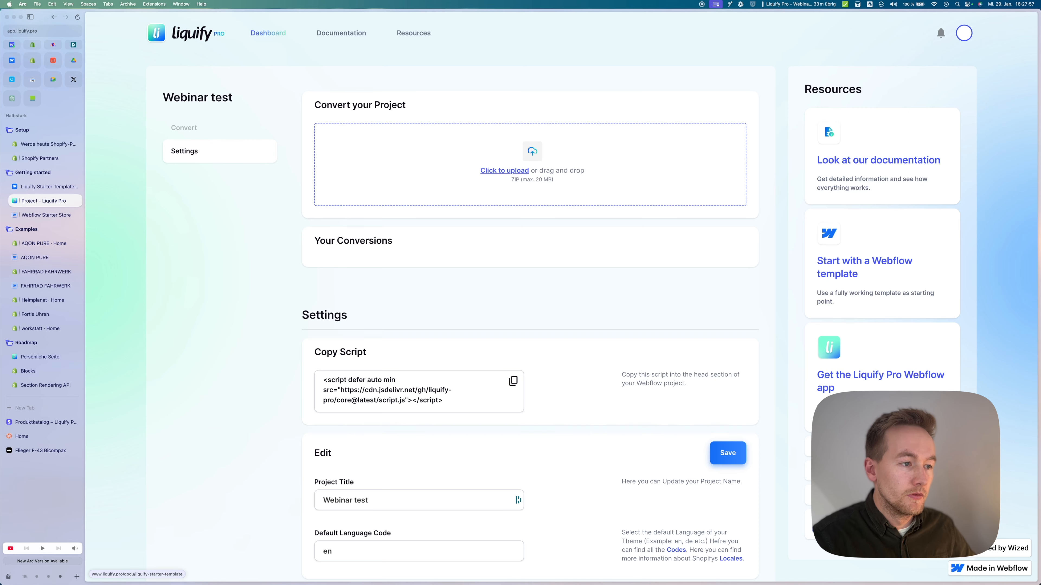
Step: Open the Shopify Liquid cheat sheet in its own tab, browse its Objects reference, then switch back
scroll(532, 287, "down", 1)
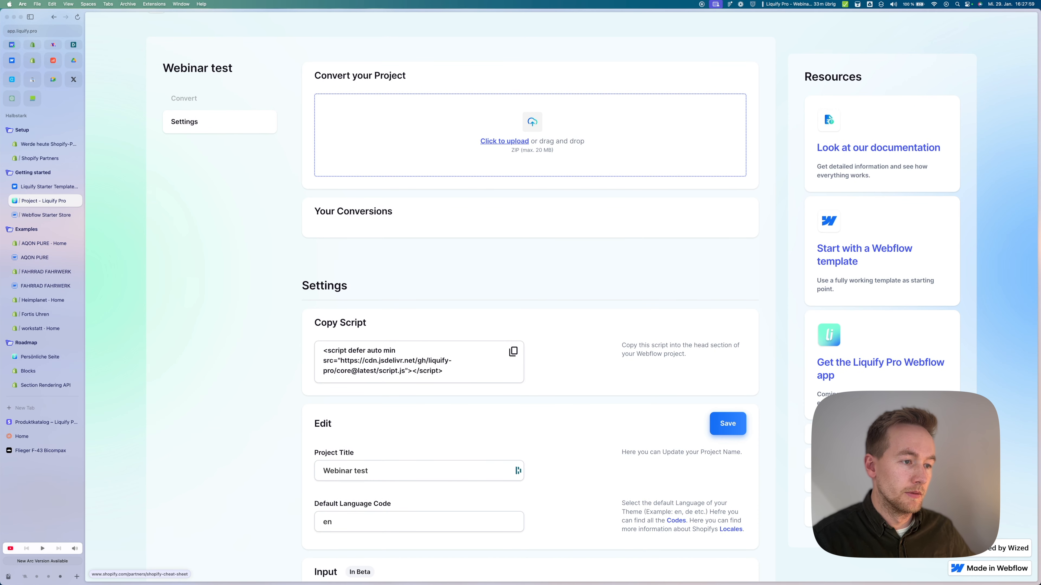
left_click(881, 458)
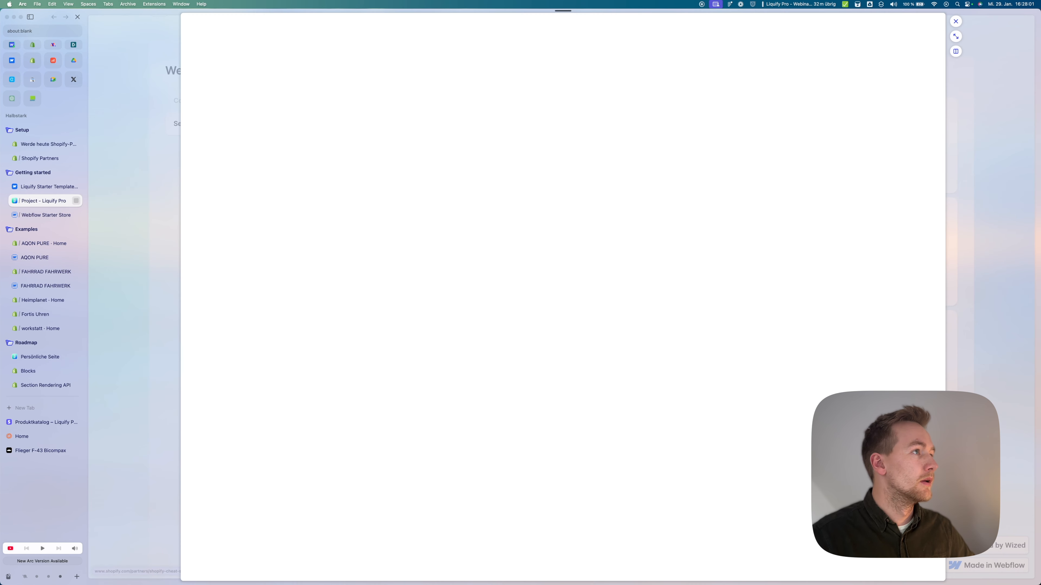
left_click(956, 36)
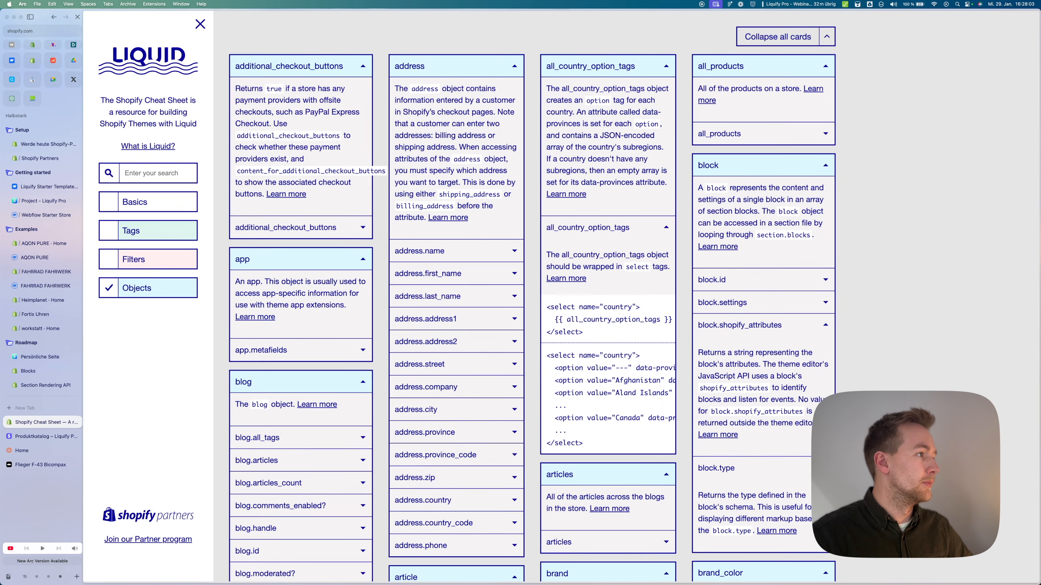
scroll(615, 299, "down", 20)
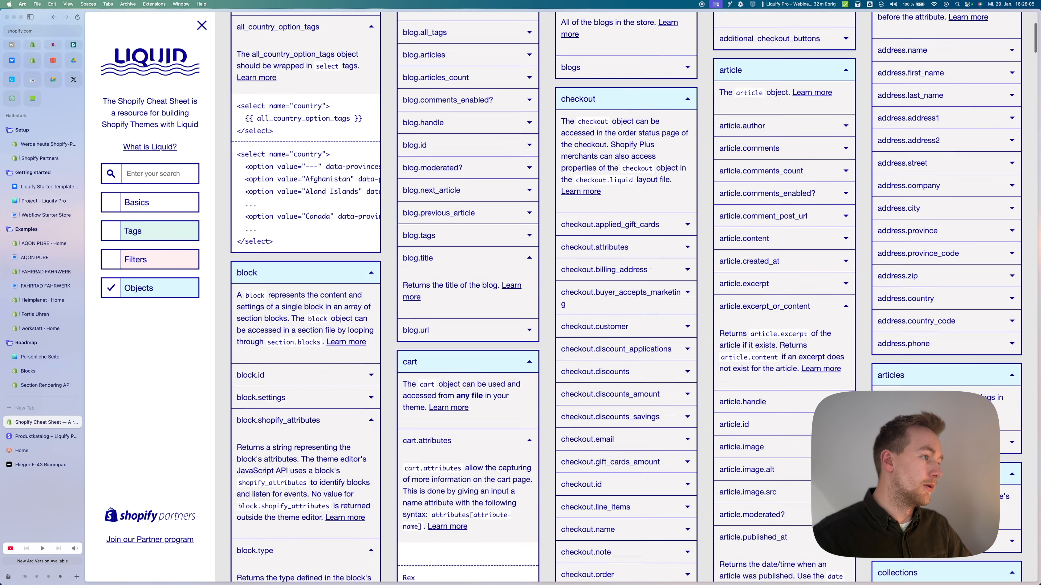
scroll(615, 299, "down", 20)
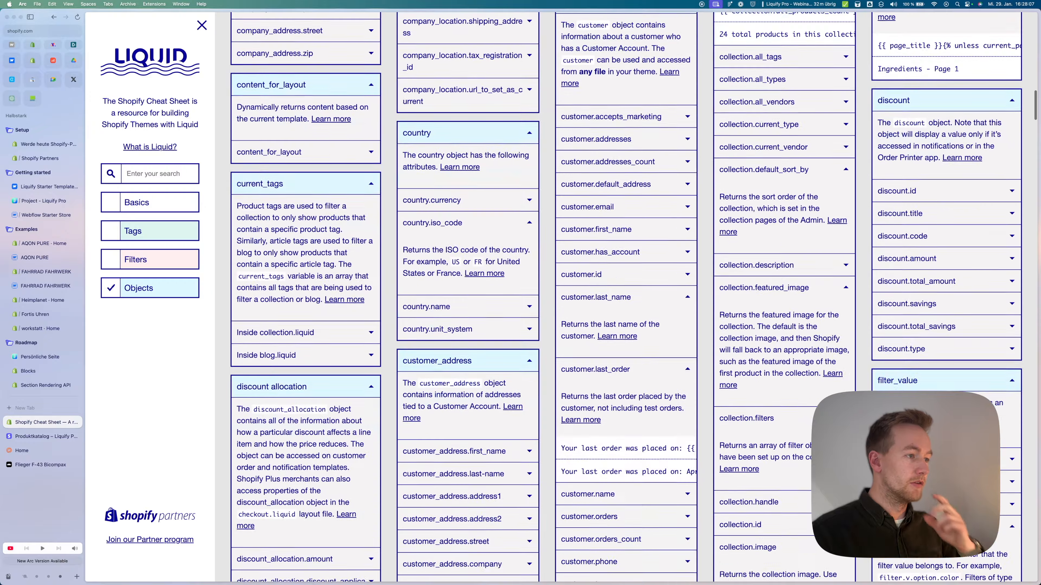
scroll(615, 299, "down", 20)
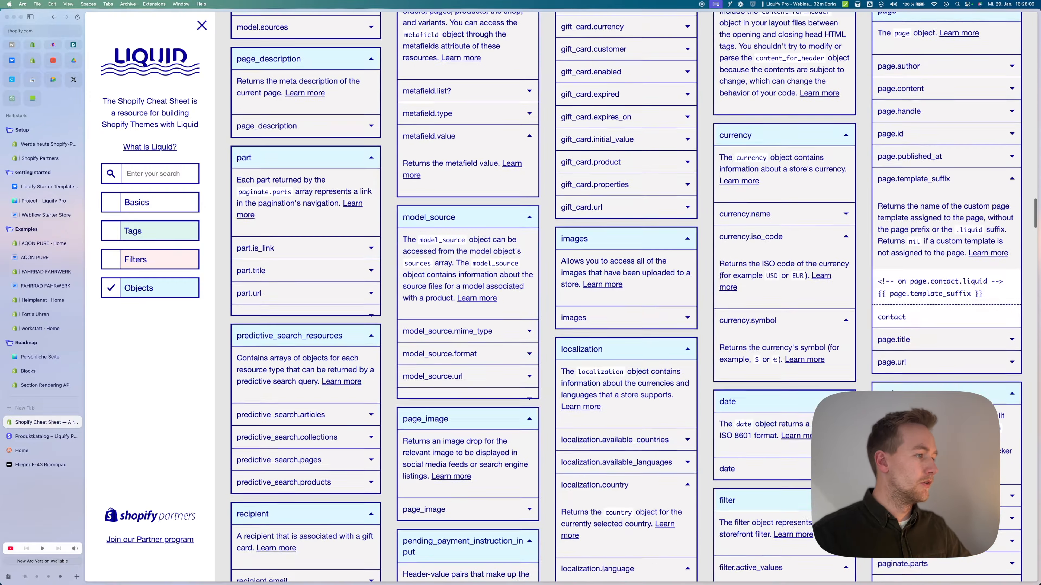
key("ctrl+Tab")
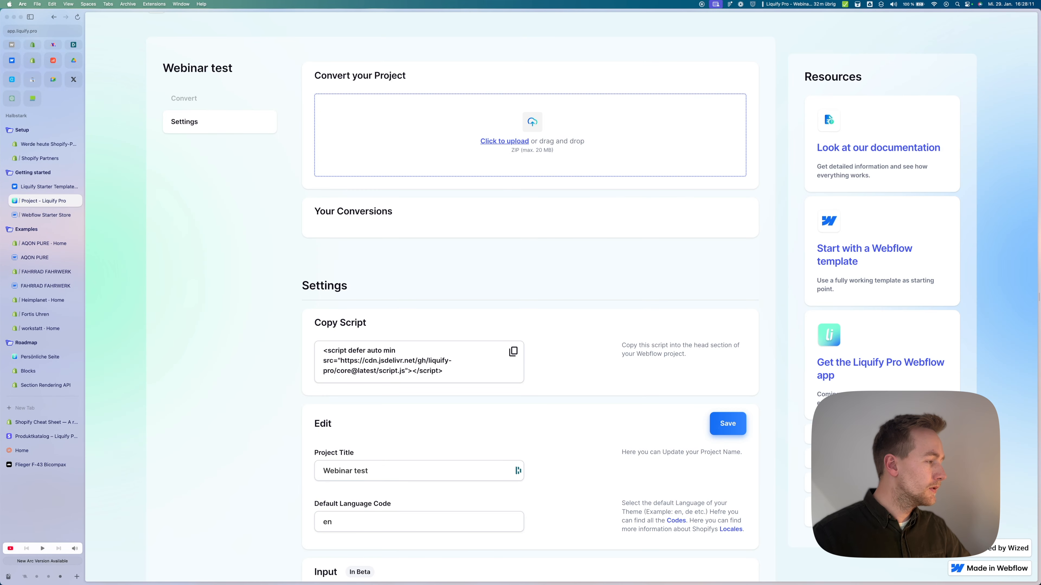
Step: Return to the Webflow designer and open the Home page for editing
key("ctrl+Tab")
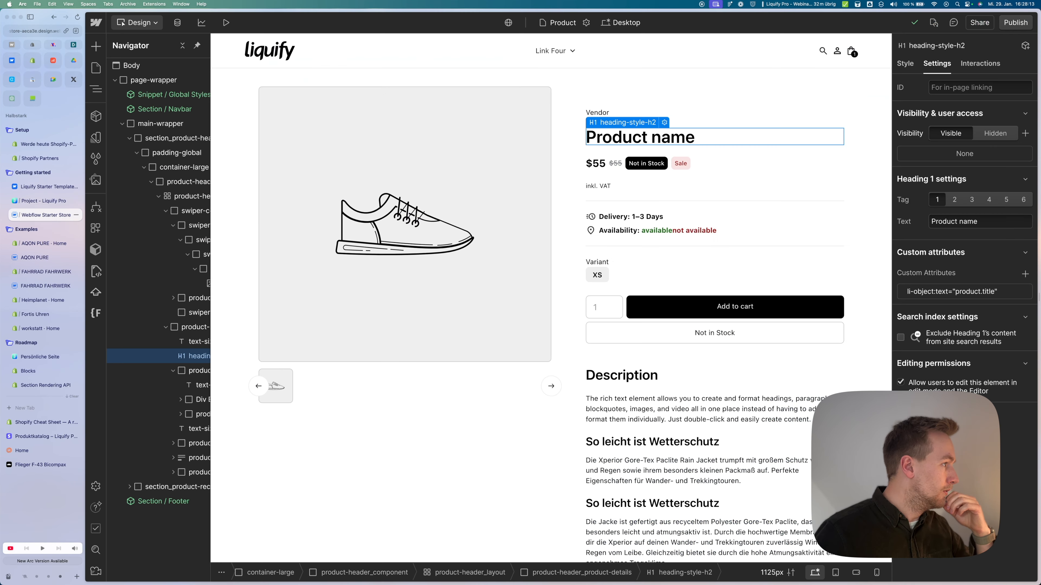
key("p")
left_click(137, 111)
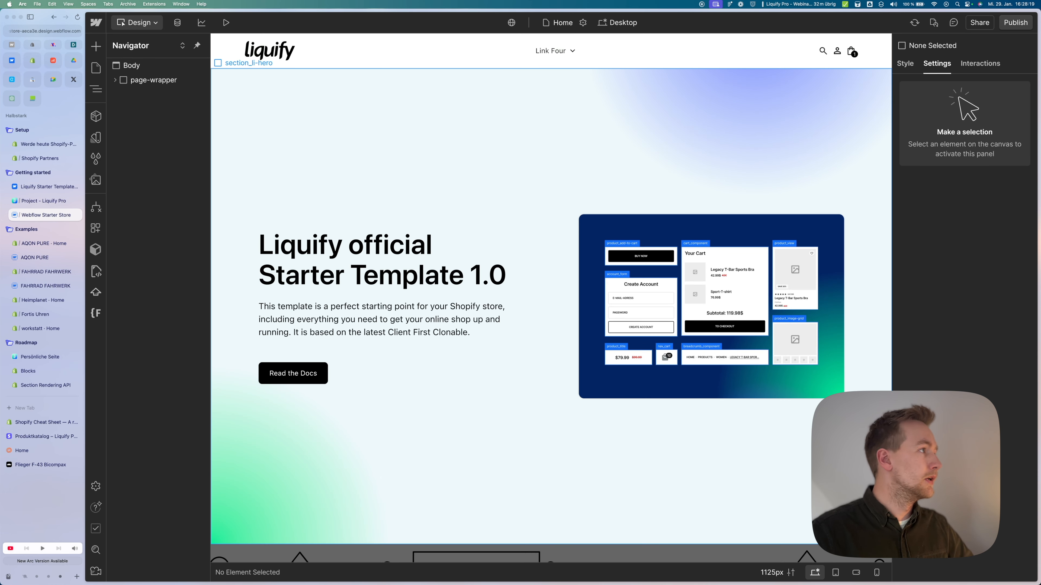
Step: Open Webflow's code export, close it without exporting, and return to the Liquify Pro project page
left_click(95, 22)
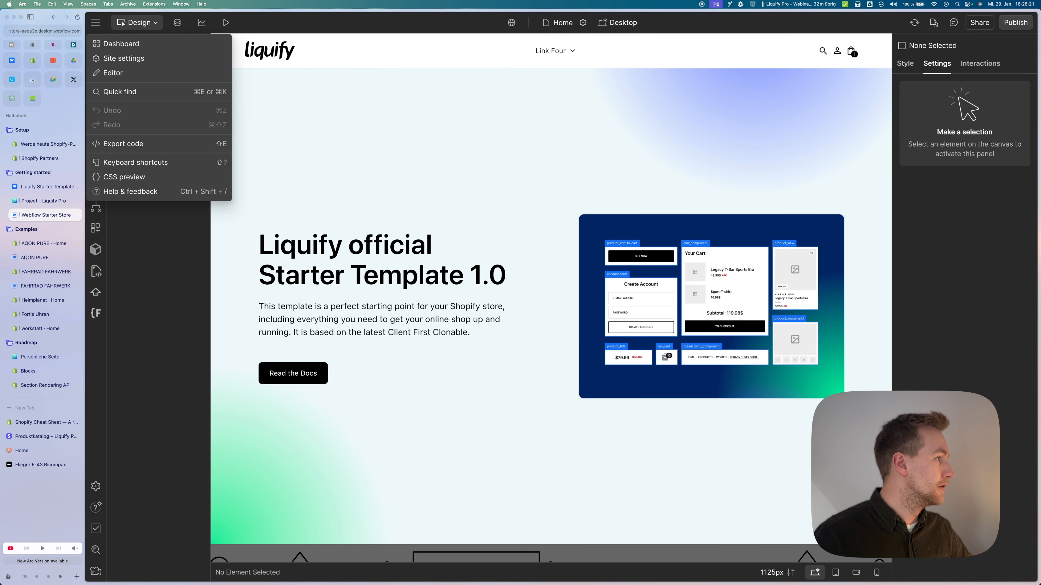
key("Escape")
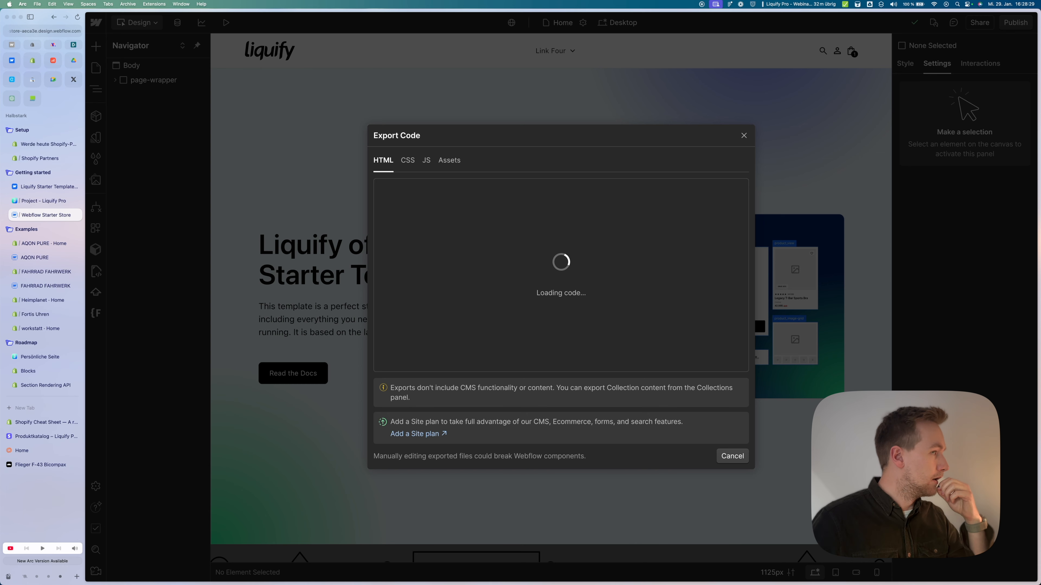
left_click(743, 136)
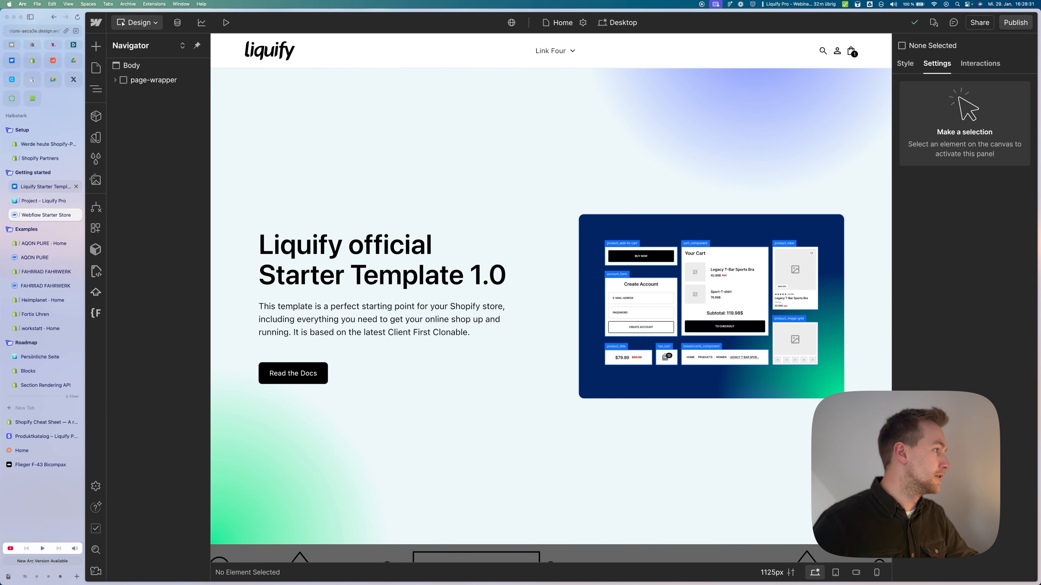
left_click(43, 200)
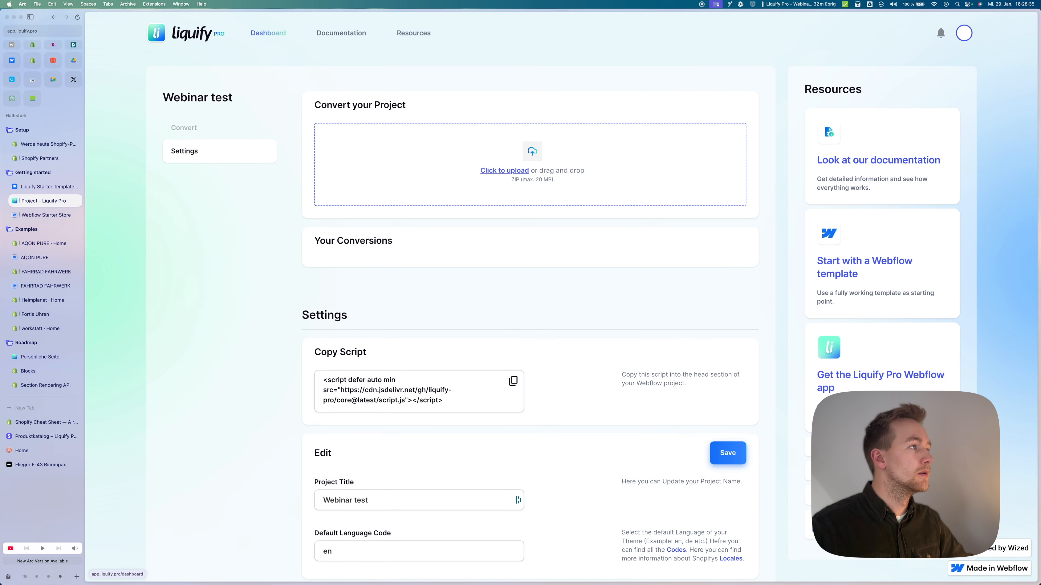
Step: Log out of Liquify Pro from the dashboard and log back in with Google
left_click(268, 33)
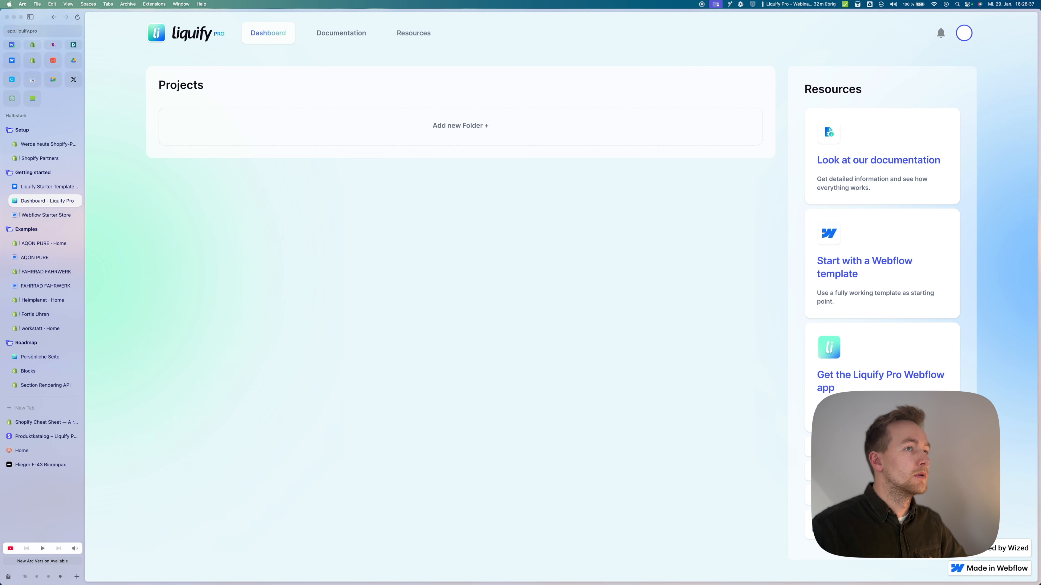
left_click(964, 33)
left_click(944, 87)
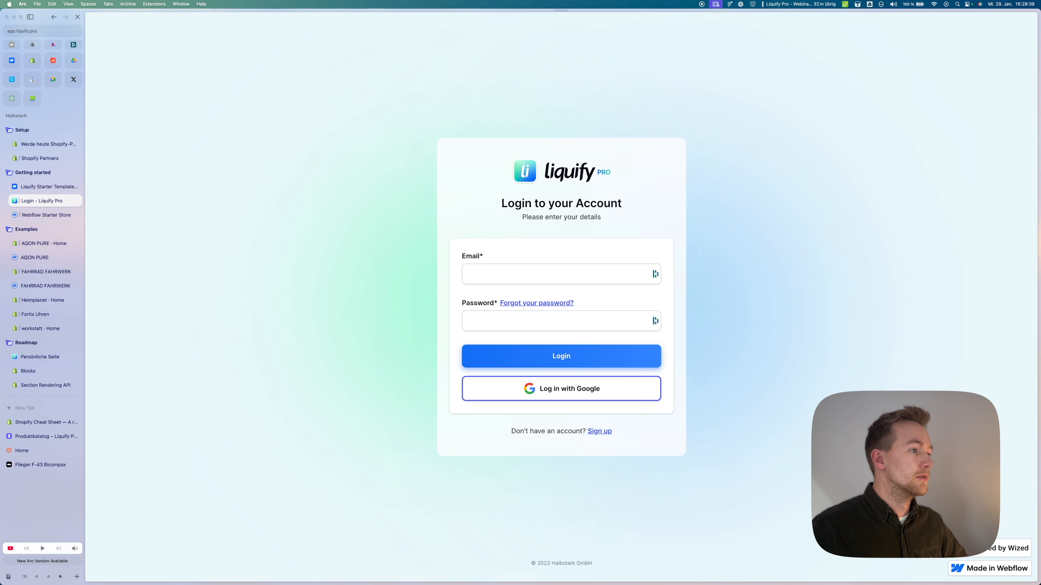
left_click(561, 388)
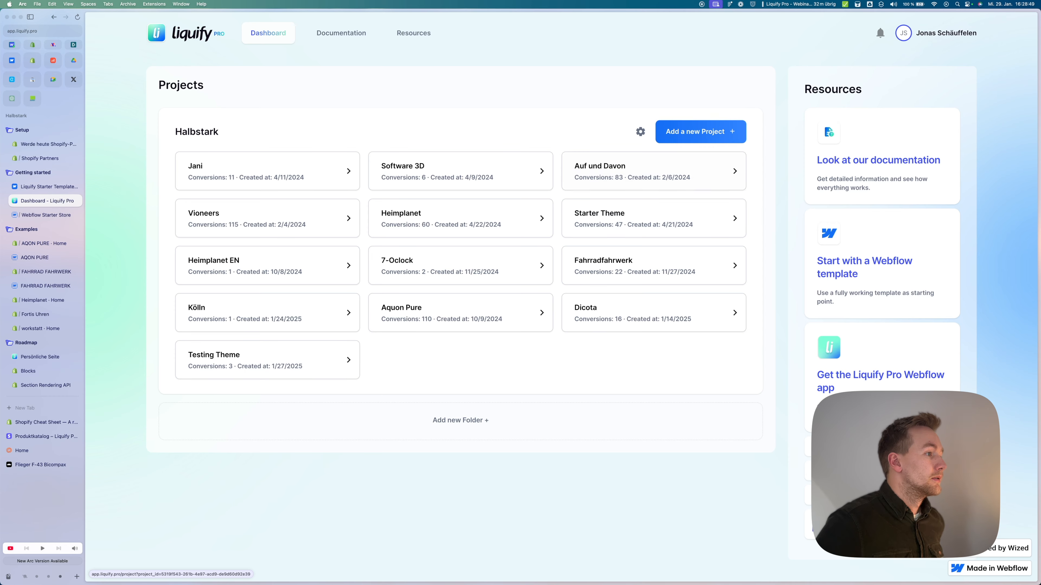
Step: Create a new project titled 'Webinar Test' and start connecting it to GitHub
left_click(699, 131)
left_click(775, 125)
type("Webi")
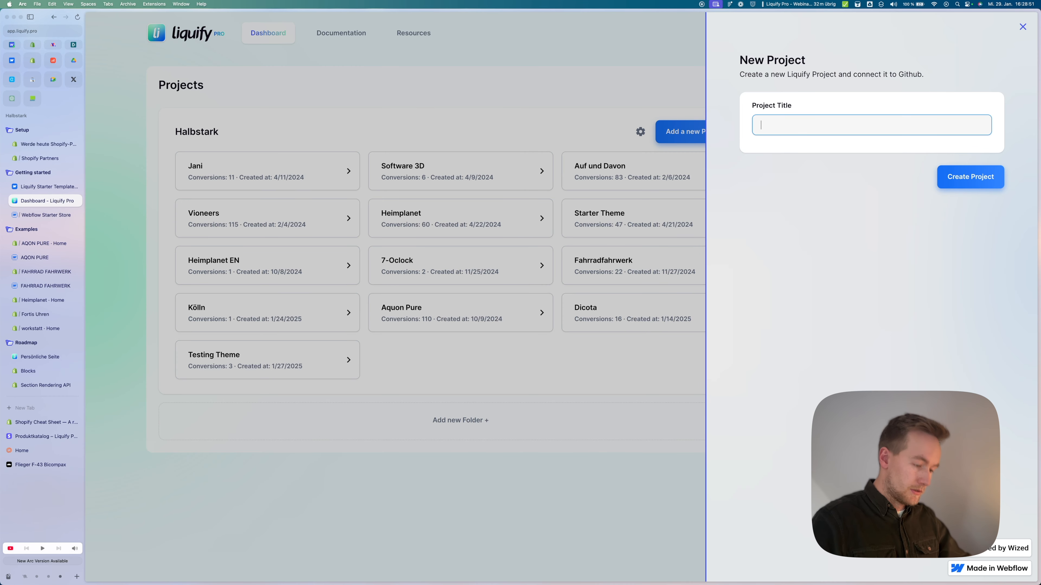
type("nar Test")
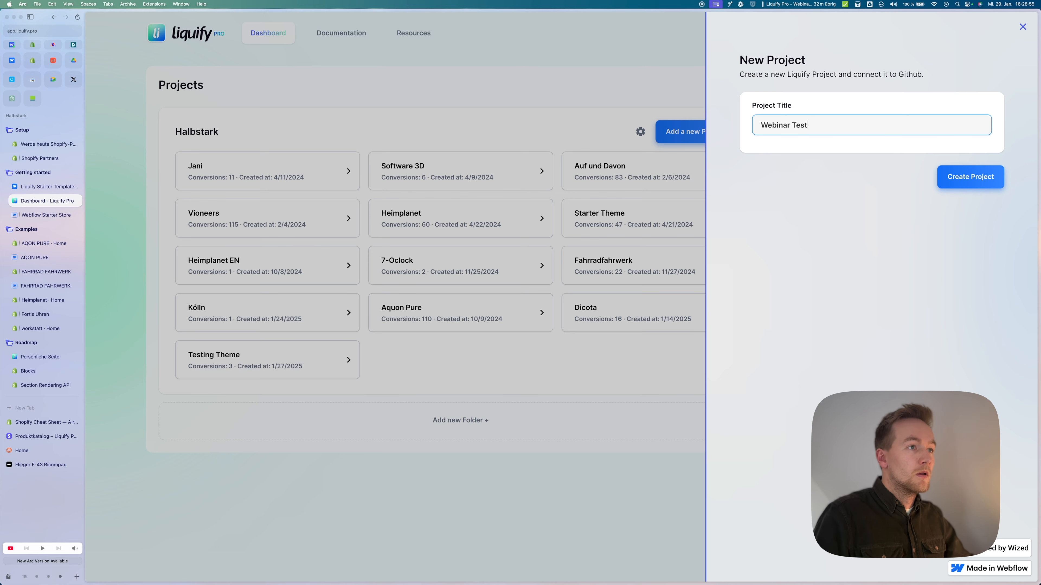
left_click(970, 177)
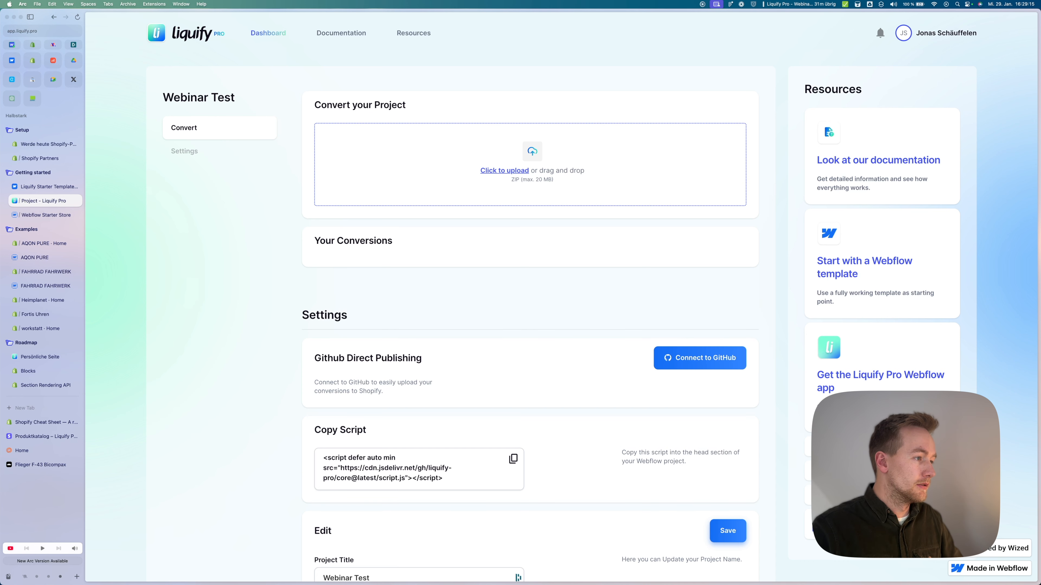
left_click(700, 358)
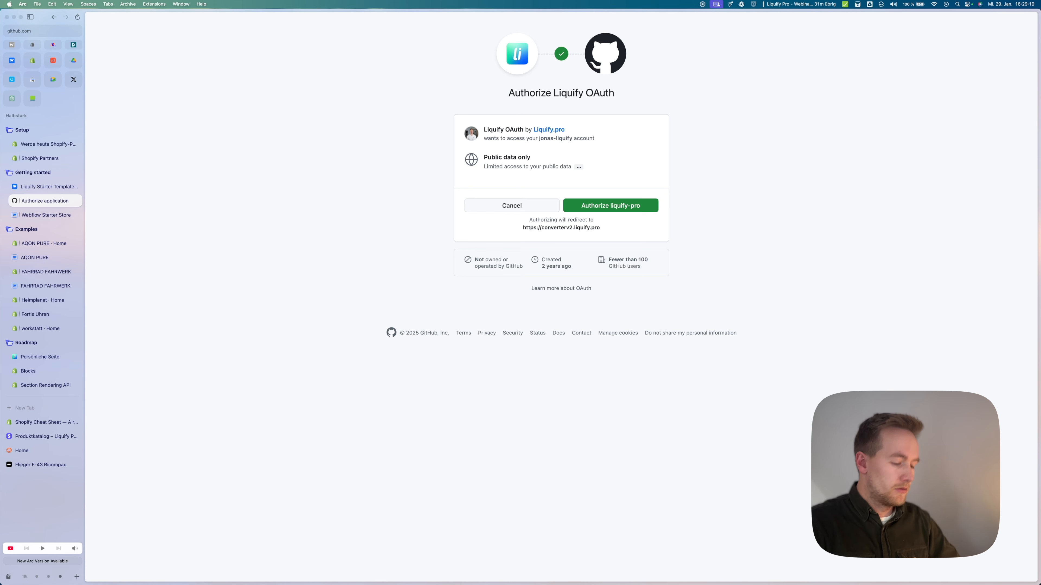
Step: Authorize liquify-pro and install it on the personal GitHub account with All repositories access
key("super+equal")
key("super+equal")
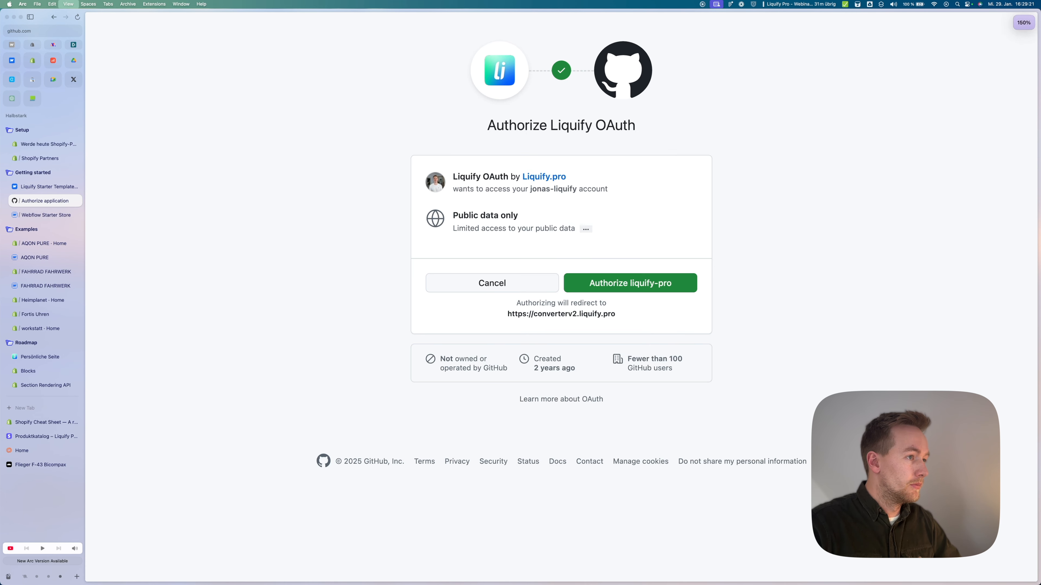
left_click(631, 283)
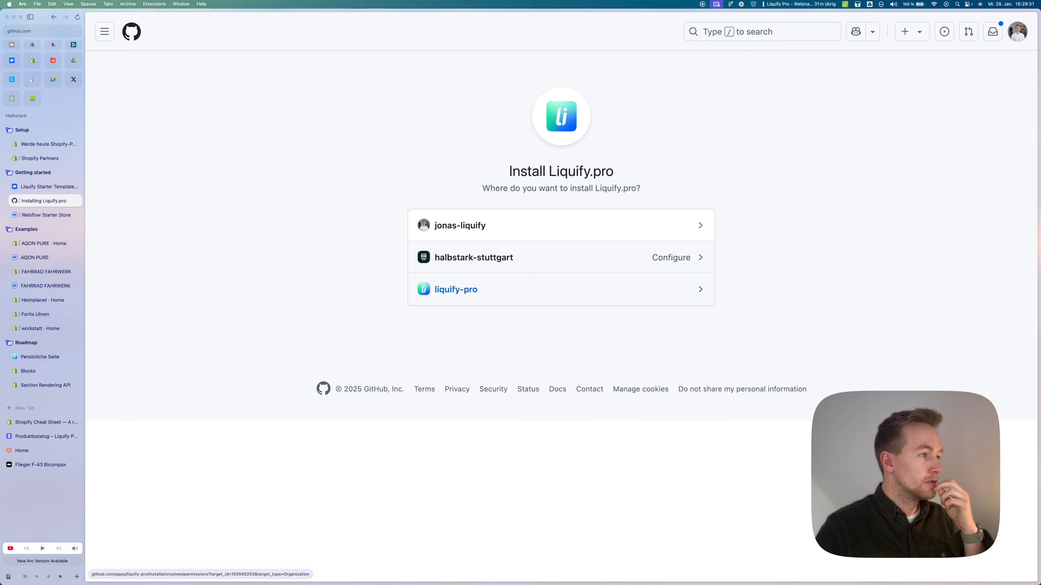
left_click(460, 225)
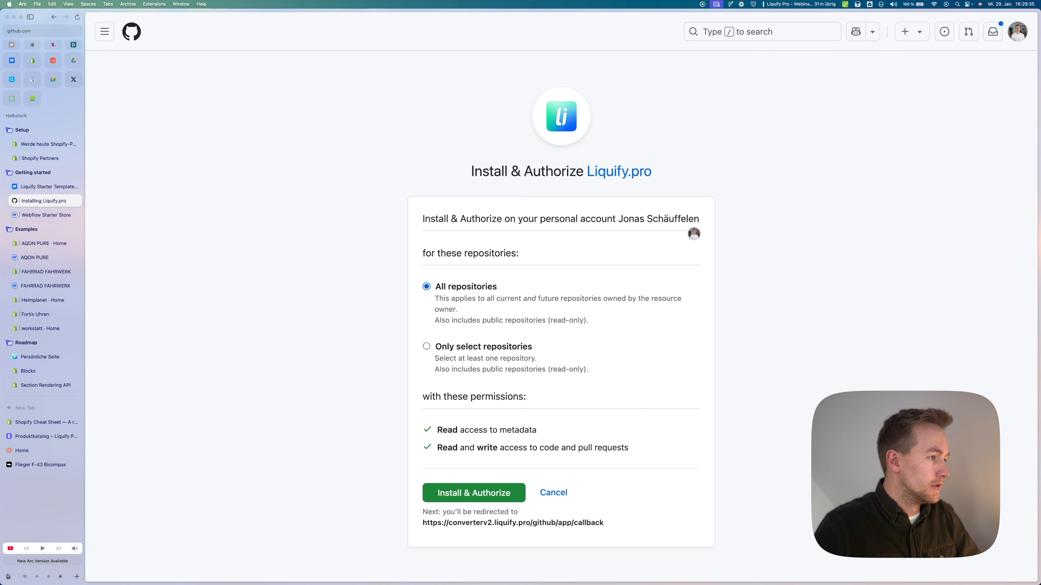
left_click(427, 346)
left_click(427, 286)
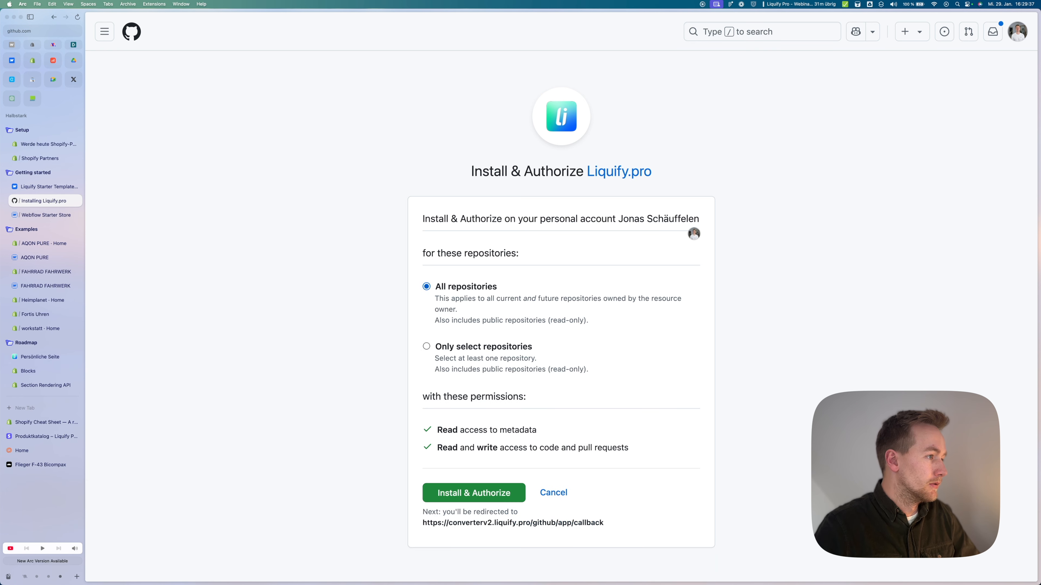
left_click(426, 346)
left_click(427, 286)
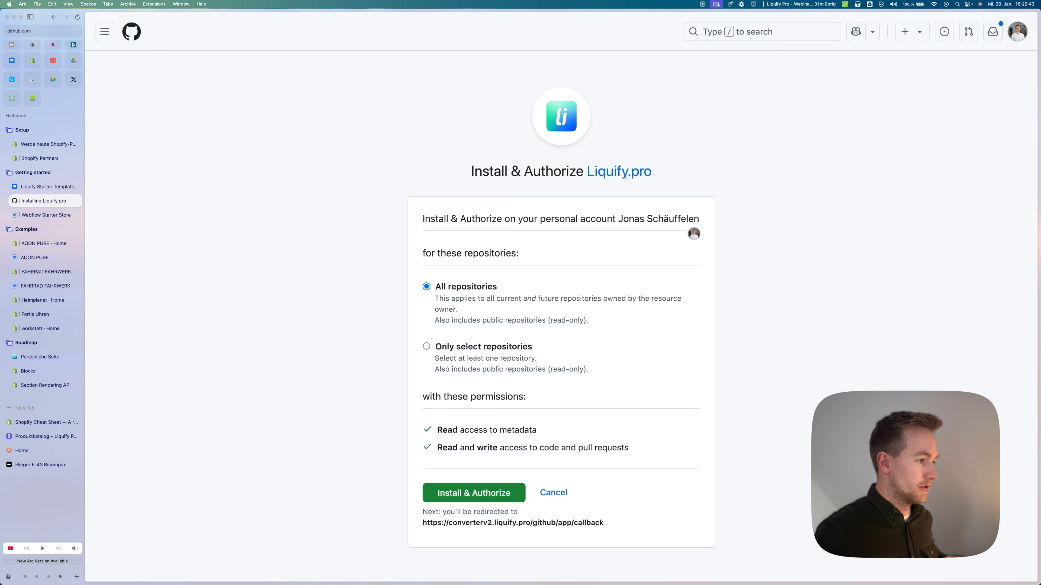
left_click(474, 493)
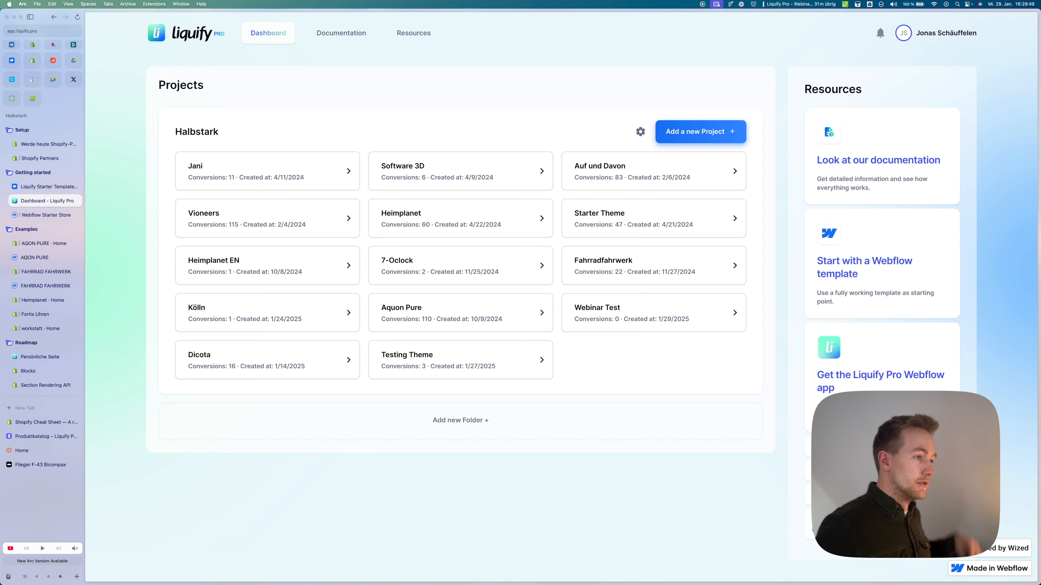
Step: Open Webinar Test and connect it to the liquify-testing repository
left_click(654, 312)
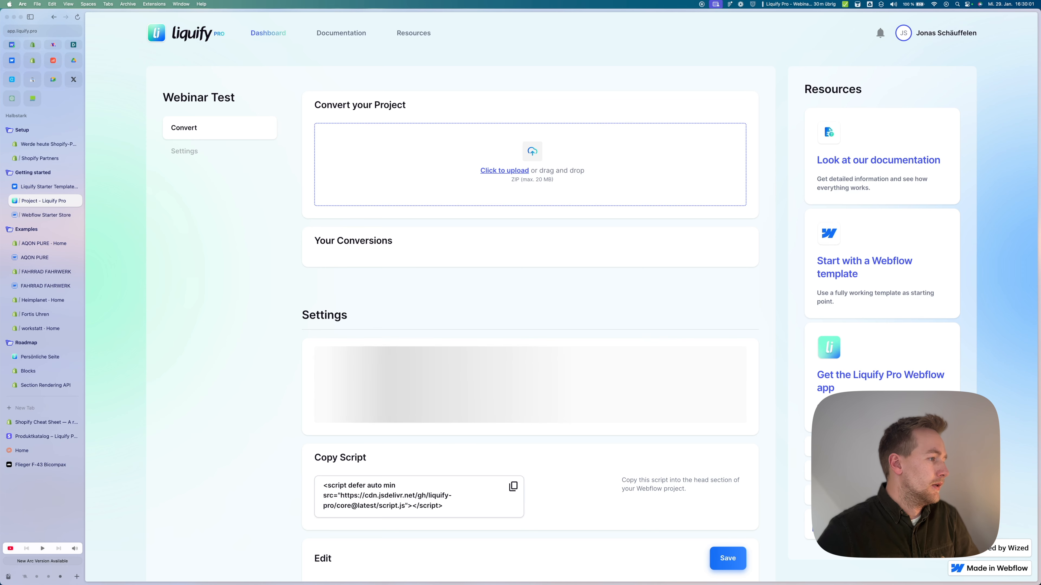
left_click(418, 405)
scroll(417, 473, "down", 1)
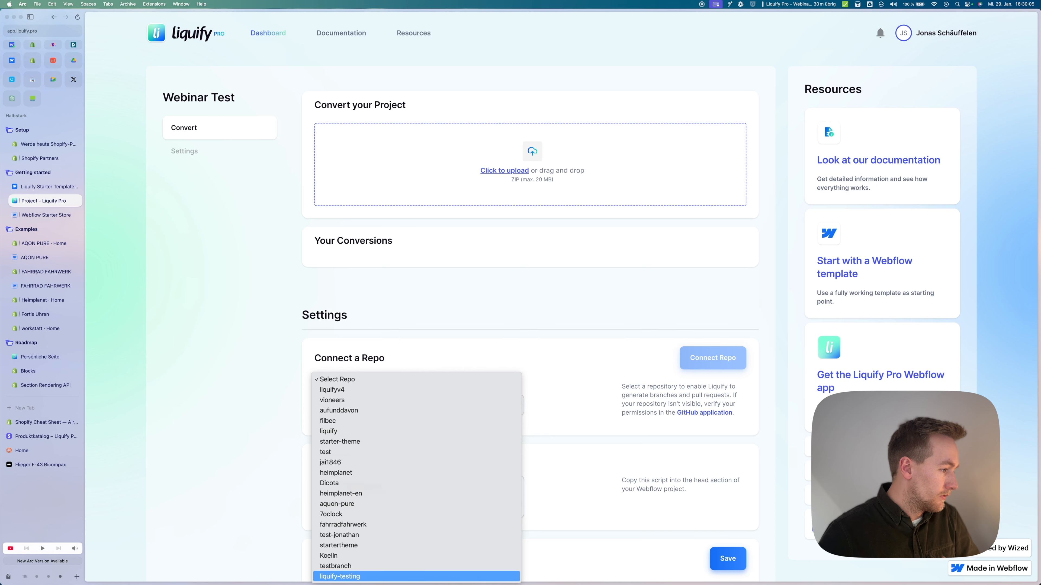
left_click(416, 577)
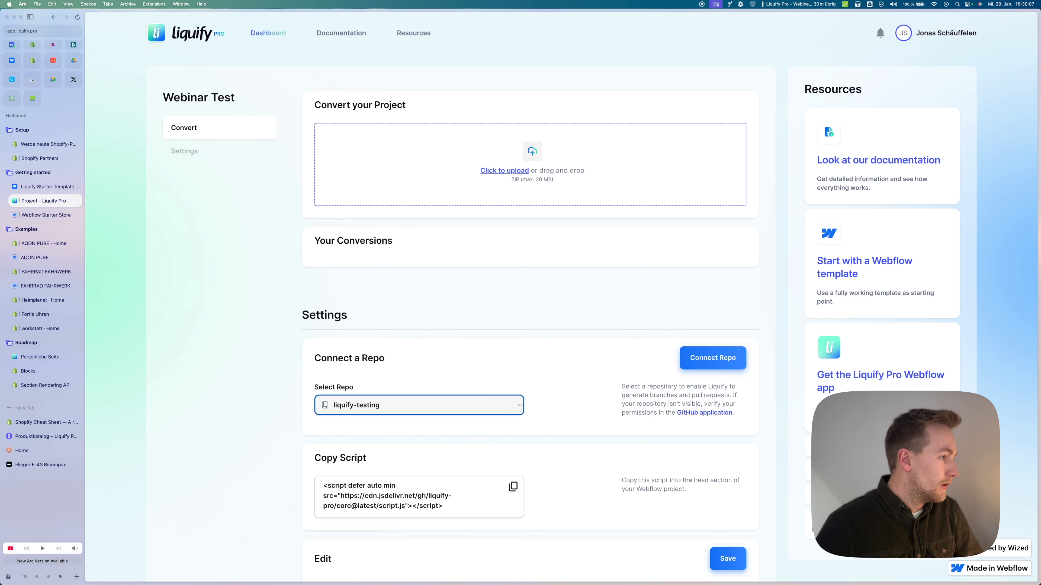
left_click(713, 358)
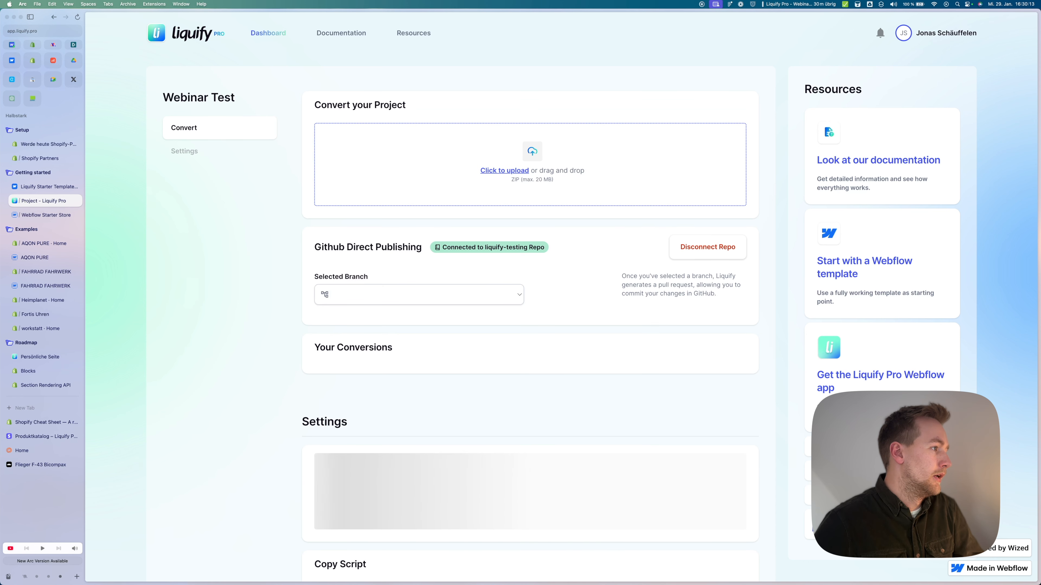
Step: Select the main branch for GitHub publishing and dismiss the upload file chooser
left_click(419, 295)
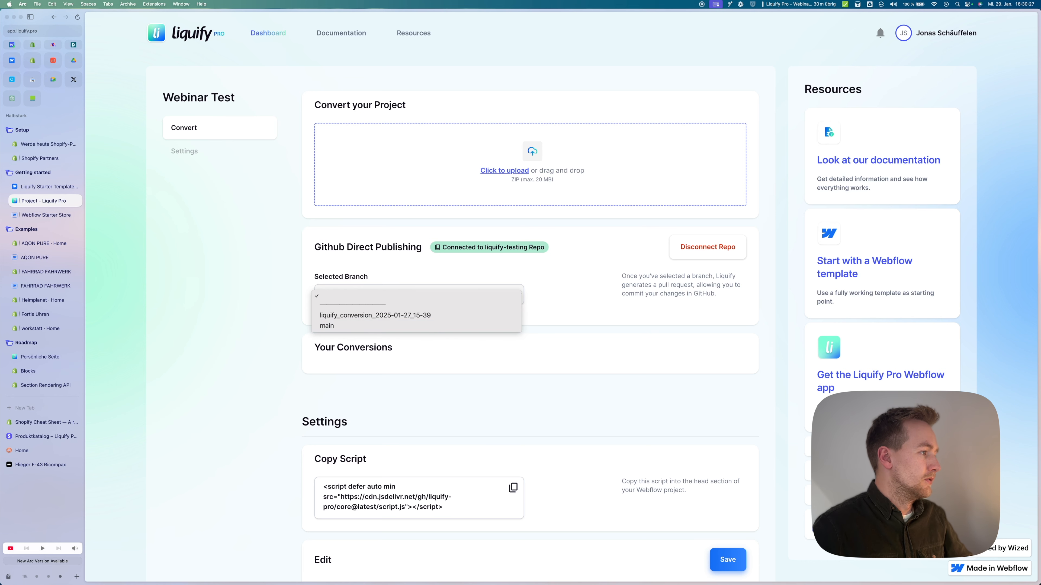
key("Return")
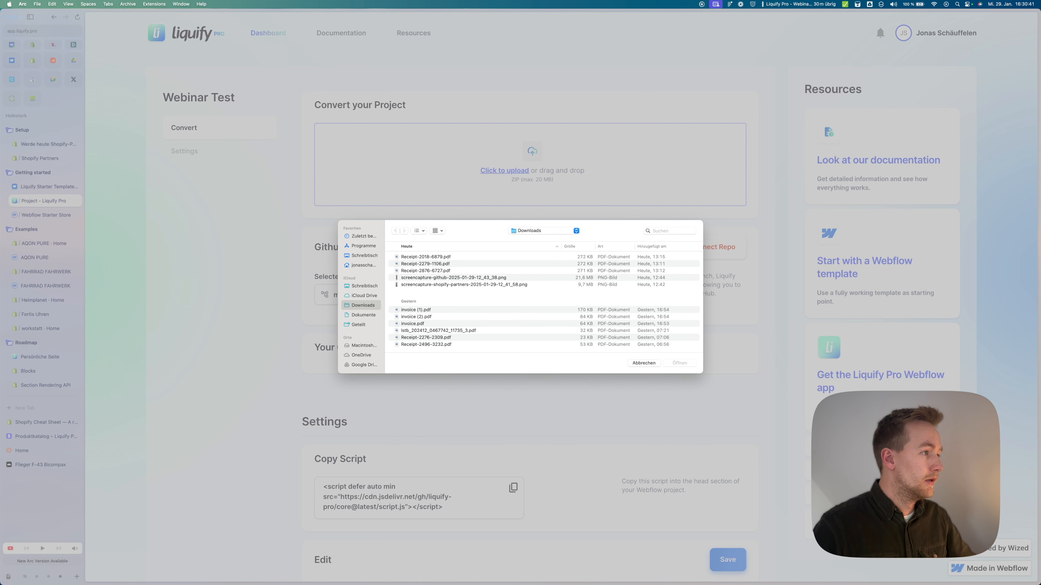
key("Escape")
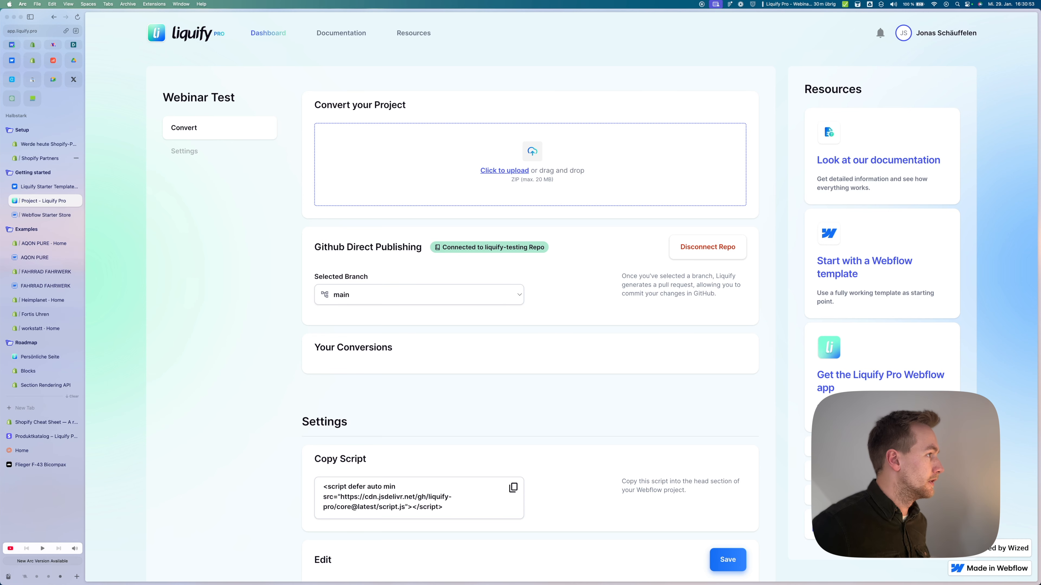
left_click(45, 158)
Step: Filter stores by 'liquify', log in to the liquify-test store, and open Online Store themes
left_click(587, 126)
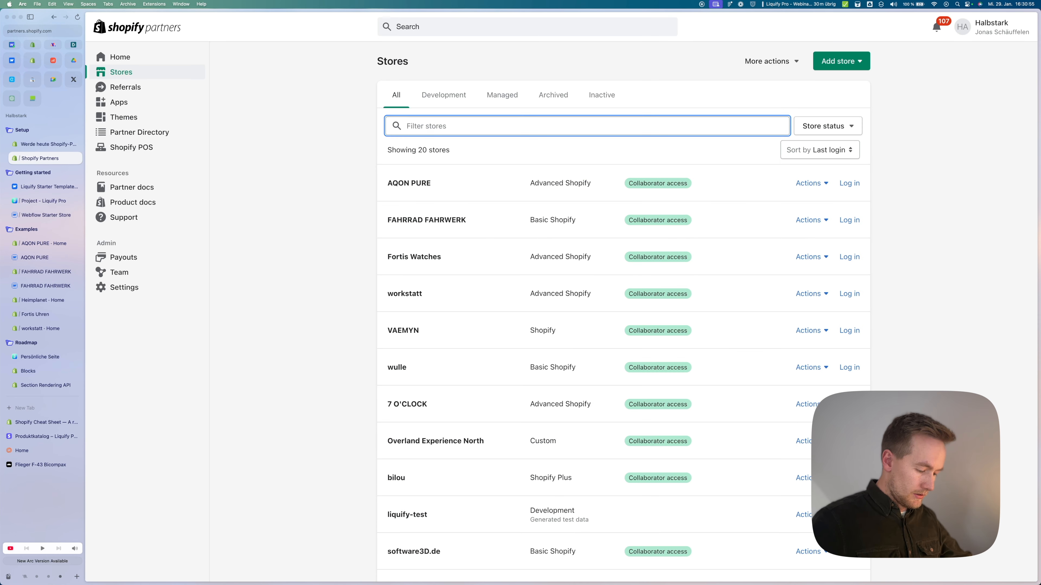
type("liquify")
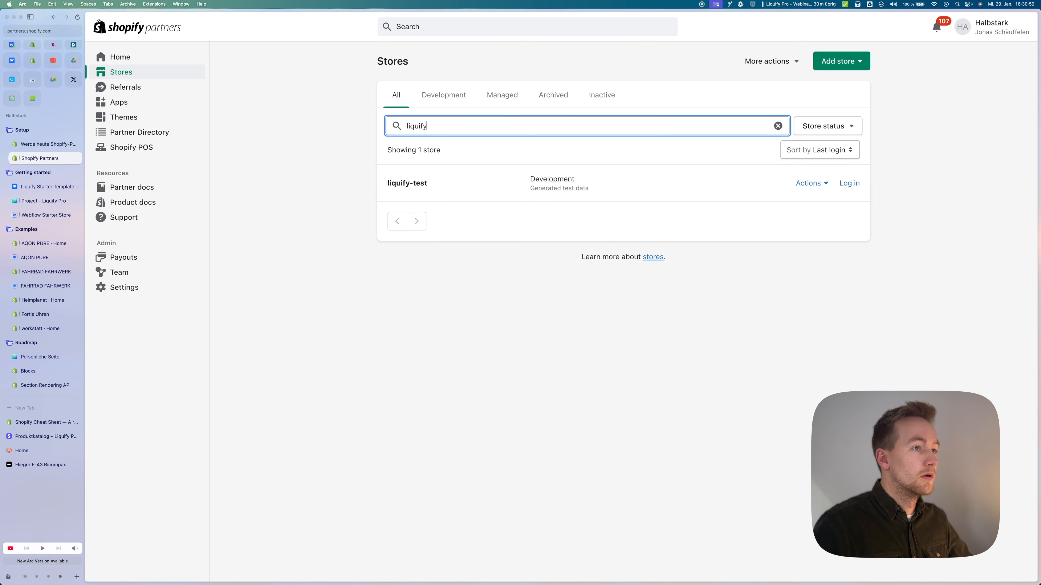
left_click(849, 183)
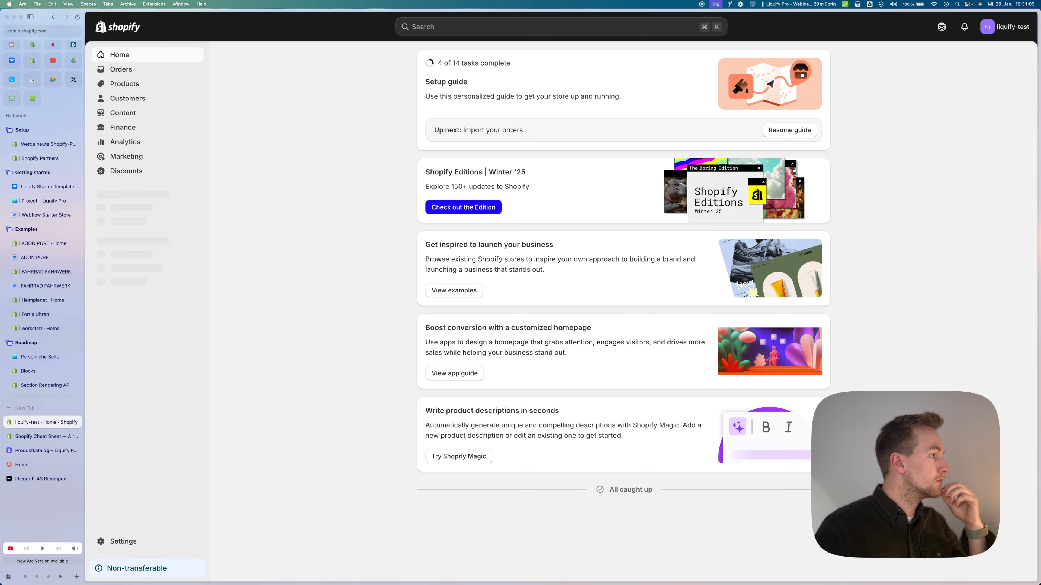
left_click(129, 206)
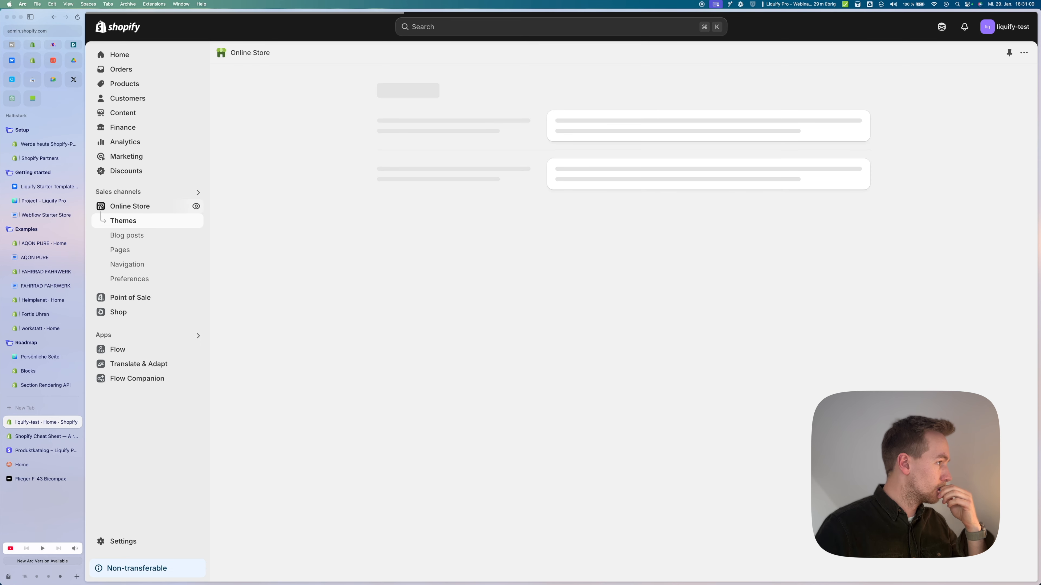
scroll(623, 312, "down", 1)
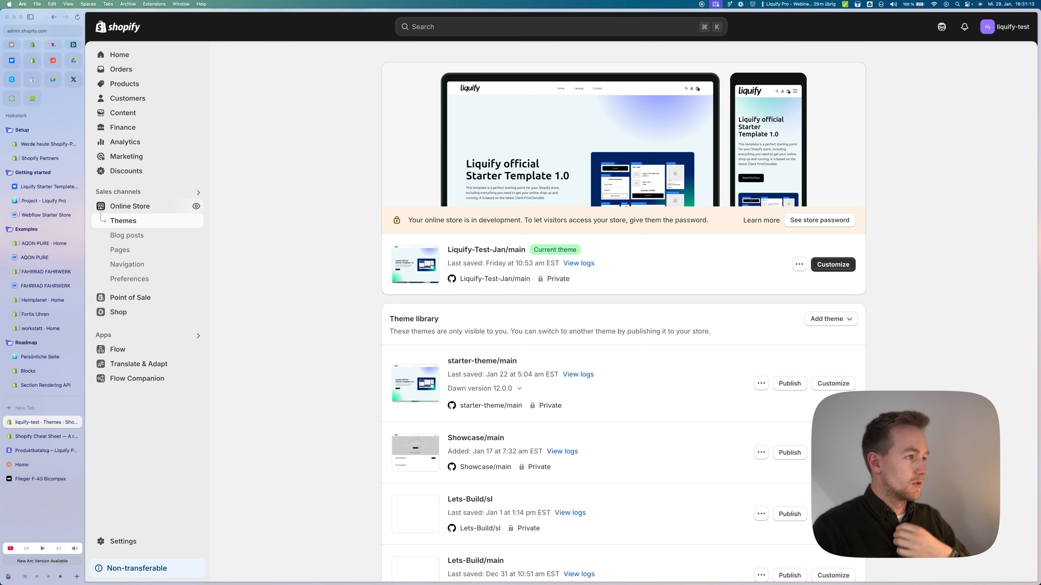
Step: Try Add theme from GitHub with the fahrradfahrwerk repository, then close the panel without connecting
left_click(830, 319)
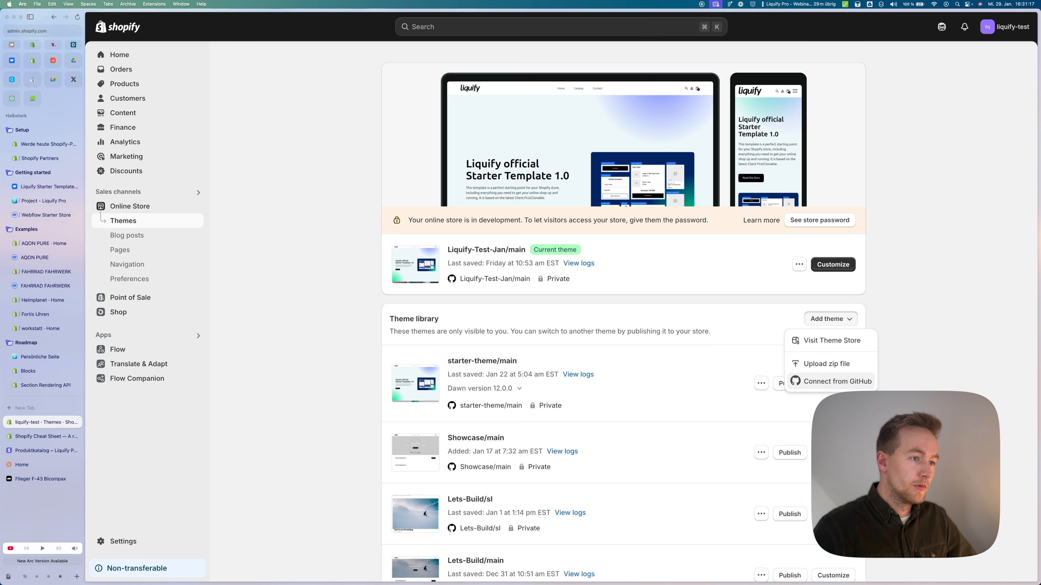
left_click(837, 381)
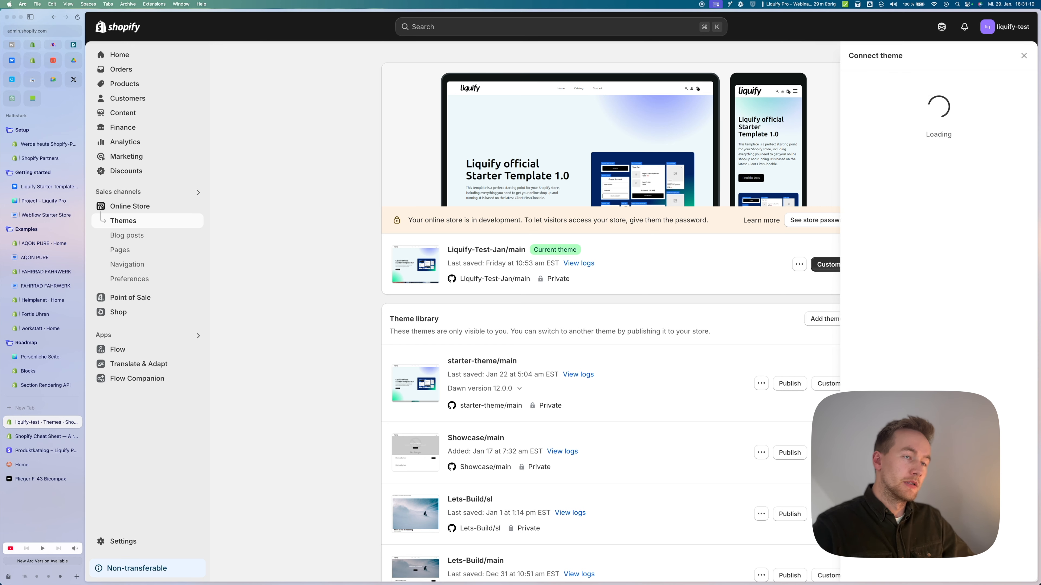
left_click(897, 144)
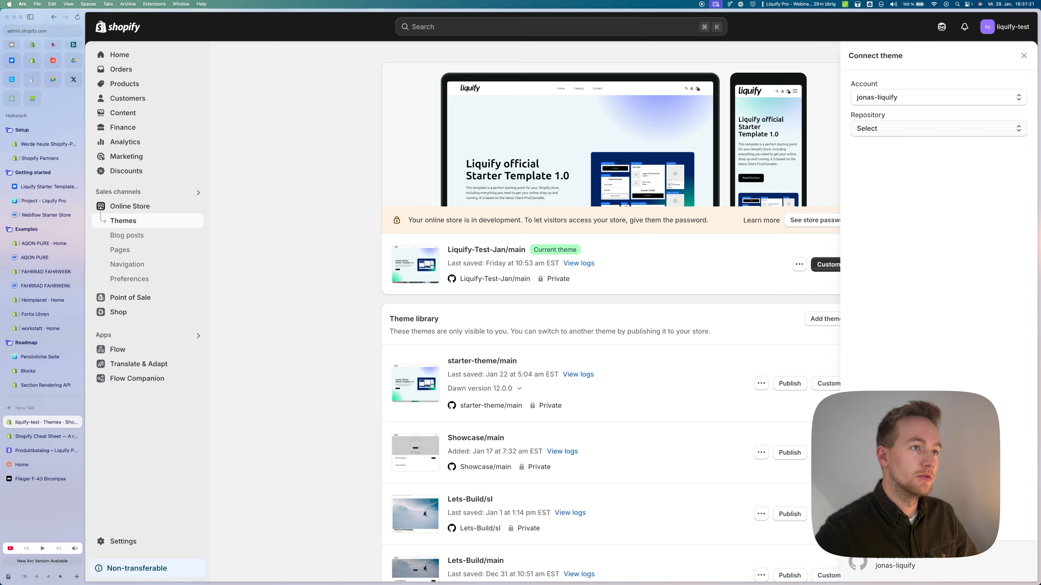
left_click(901, 128)
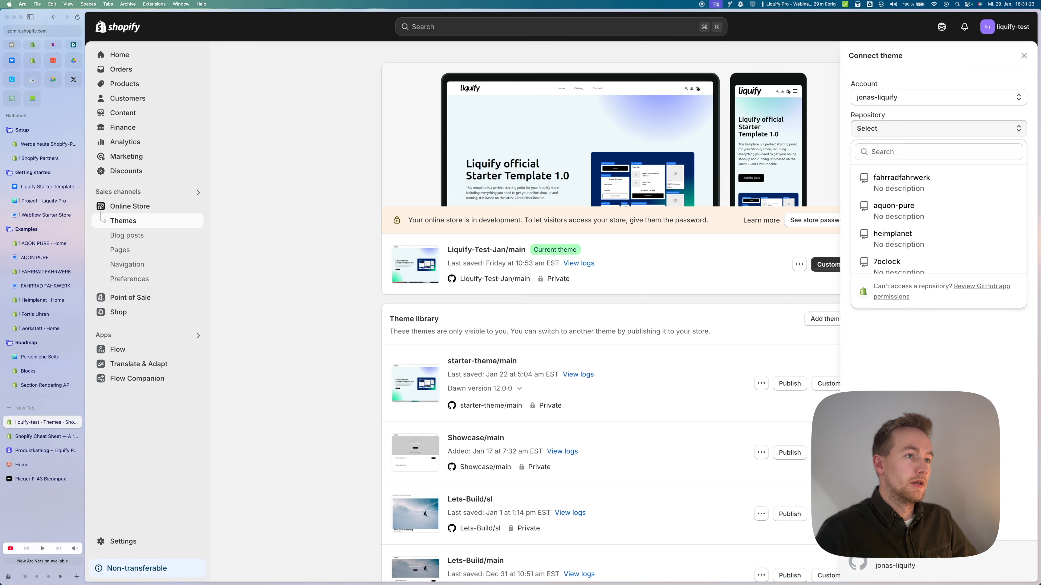
key("Up")
key("Up")
key("Return")
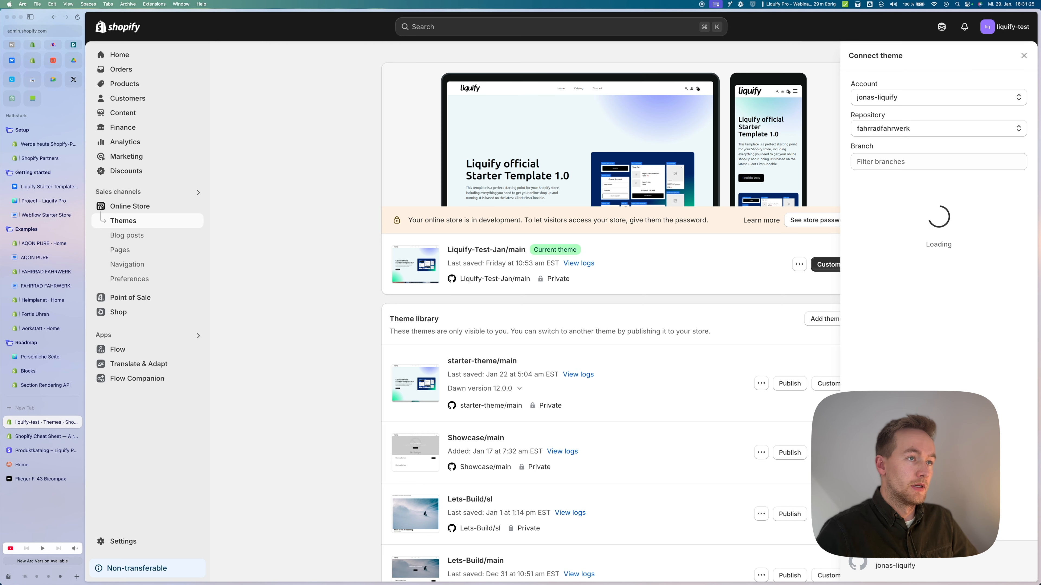
scroll(938, 287, "down", 8)
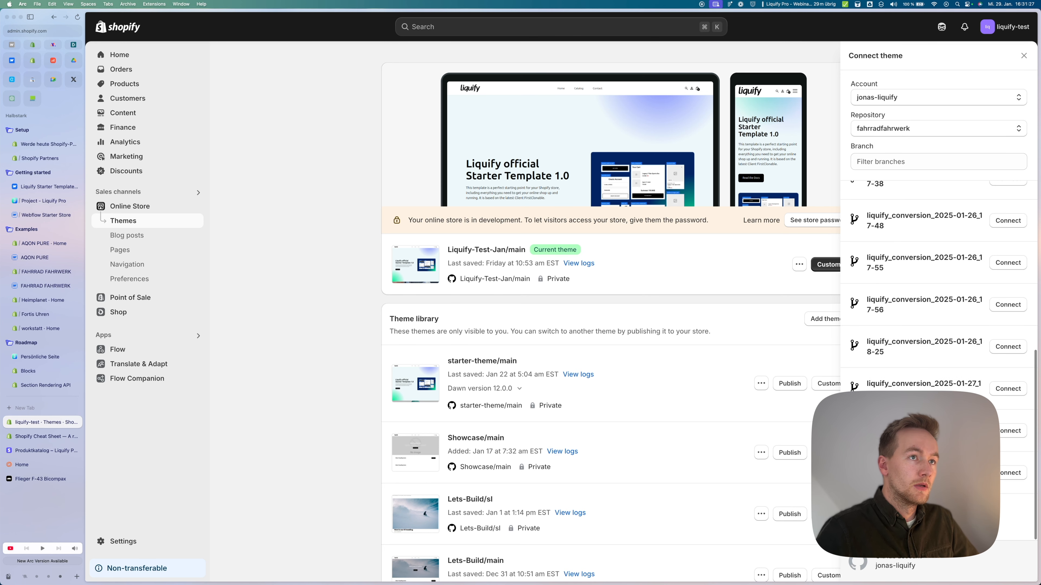
key("Escape")
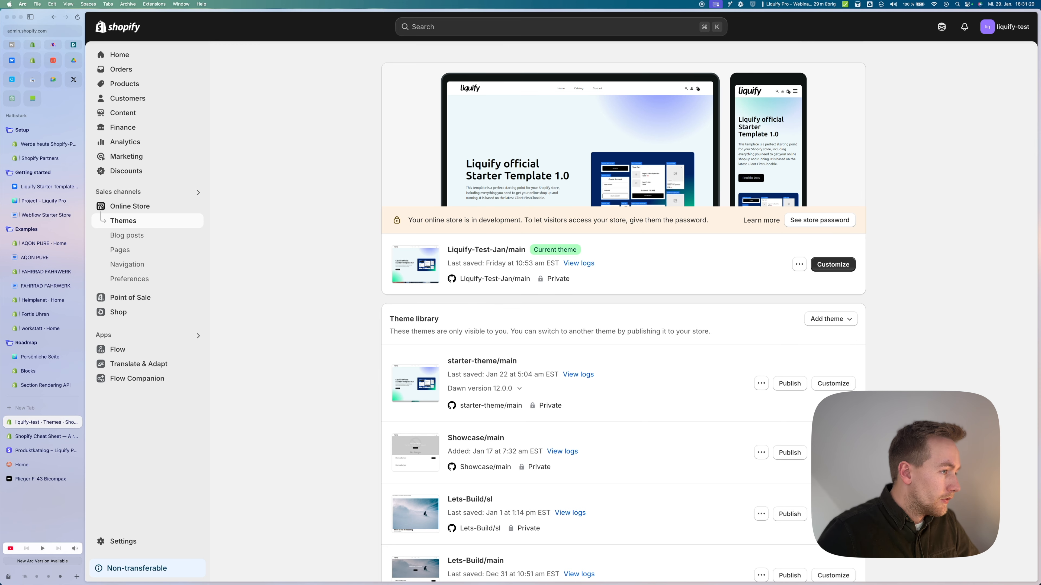
Step: Customize starter-theme/main and select the Hero section on its Home page
left_click(834, 384)
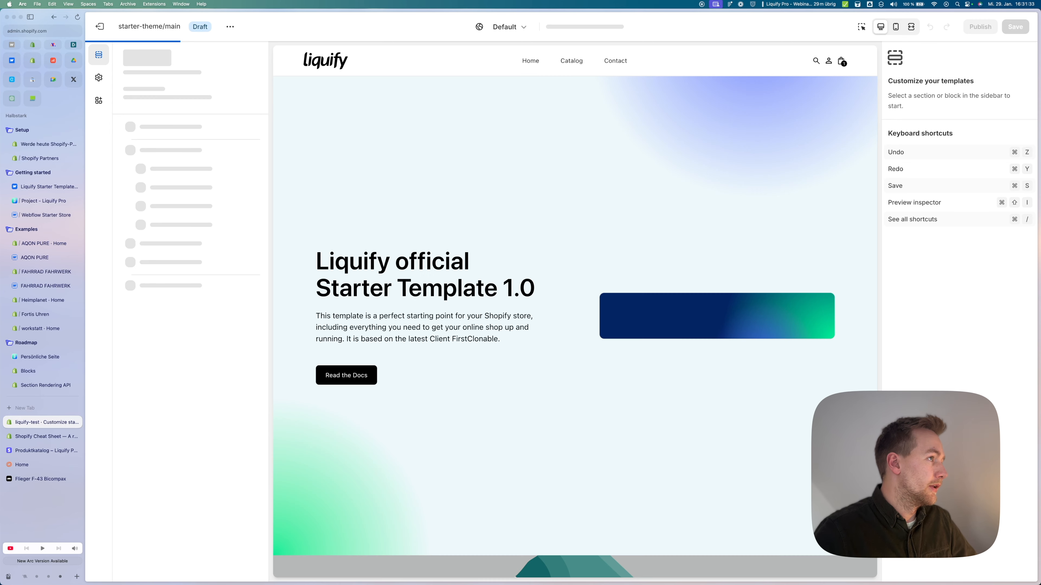
scroll(576, 311, "down", 5)
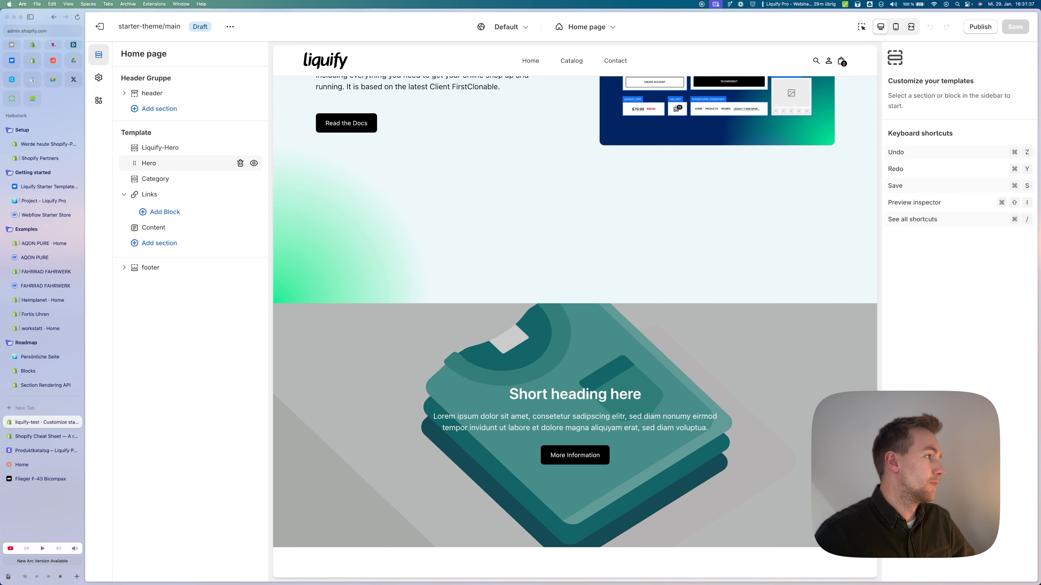
left_click(164, 164)
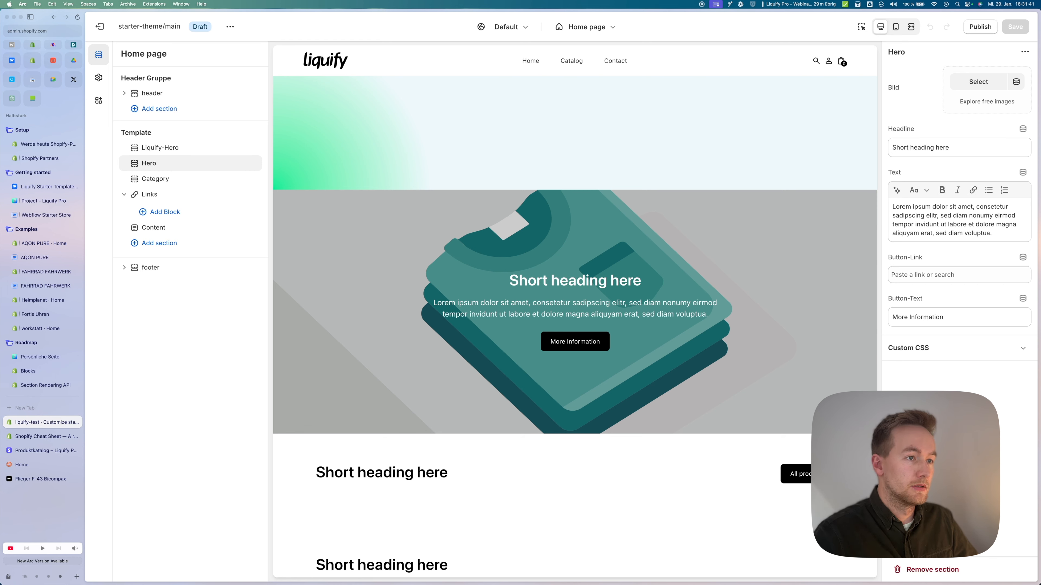
mouse_move(191, 171)
mouse_move(190, 164)
left_mouse_down()
mouse_move(193, 231)
mouse_move(192, 164)
left_mouse_up()
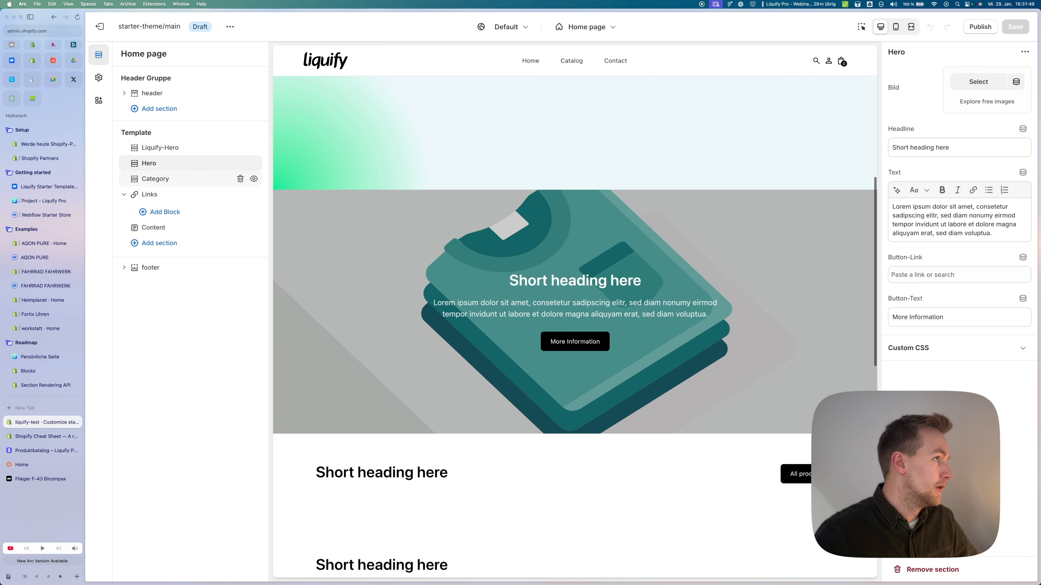
left_click(586, 27)
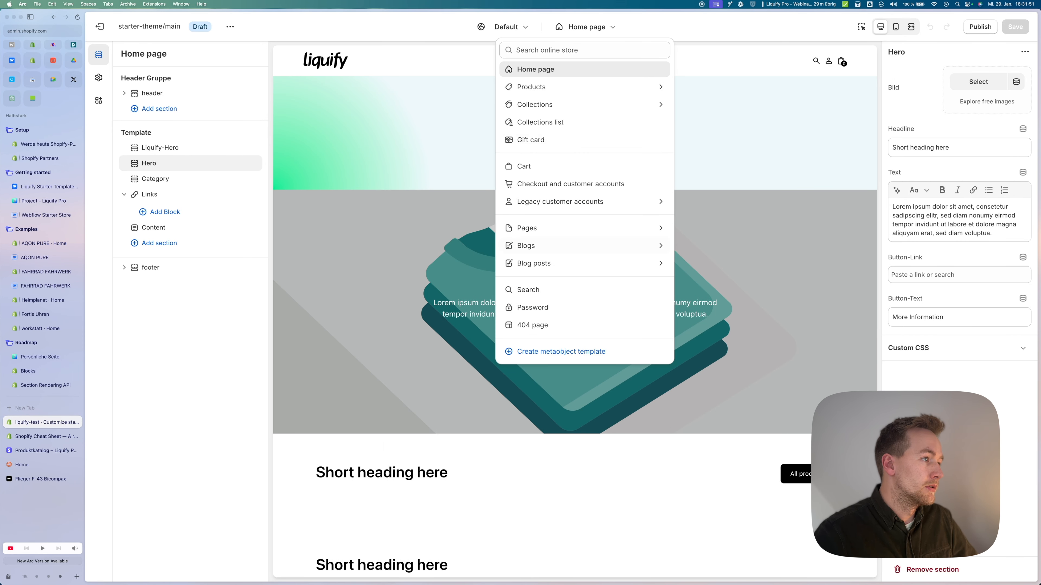
Step: On the Default page template, add a Hero section above Default and delete Default
left_click(533, 228)
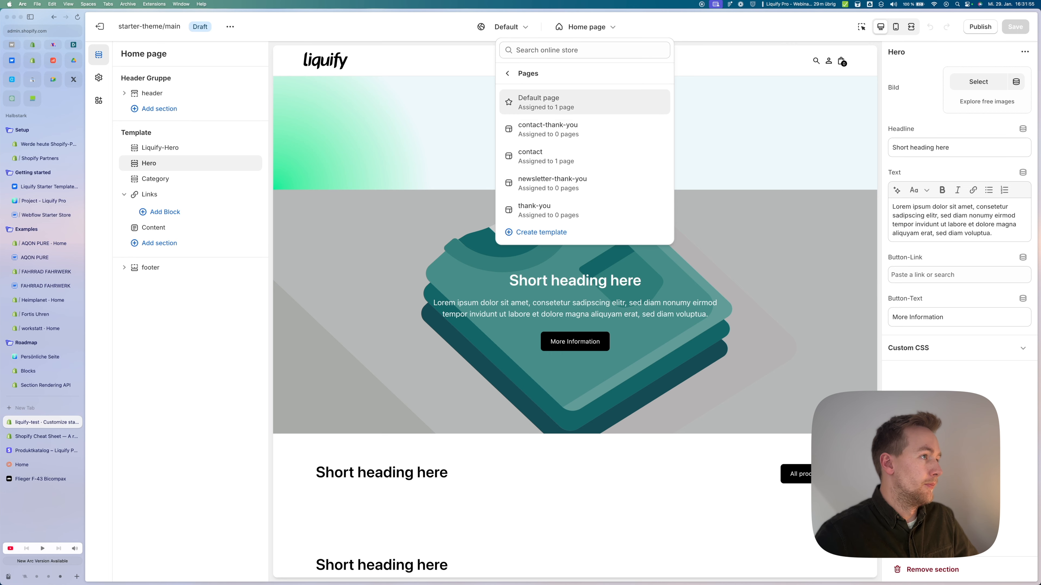
left_click(545, 102)
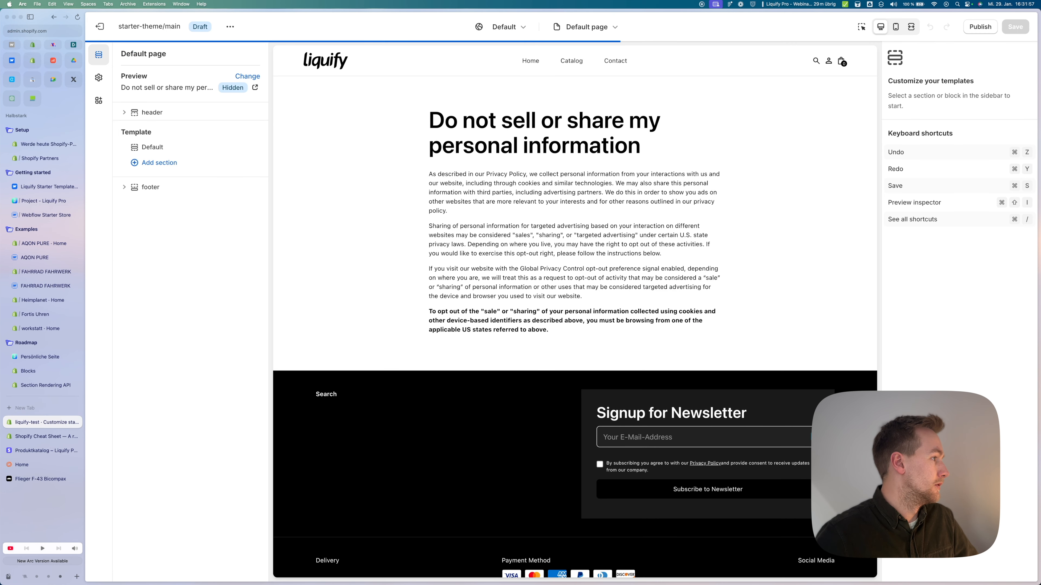
left_click(159, 162)
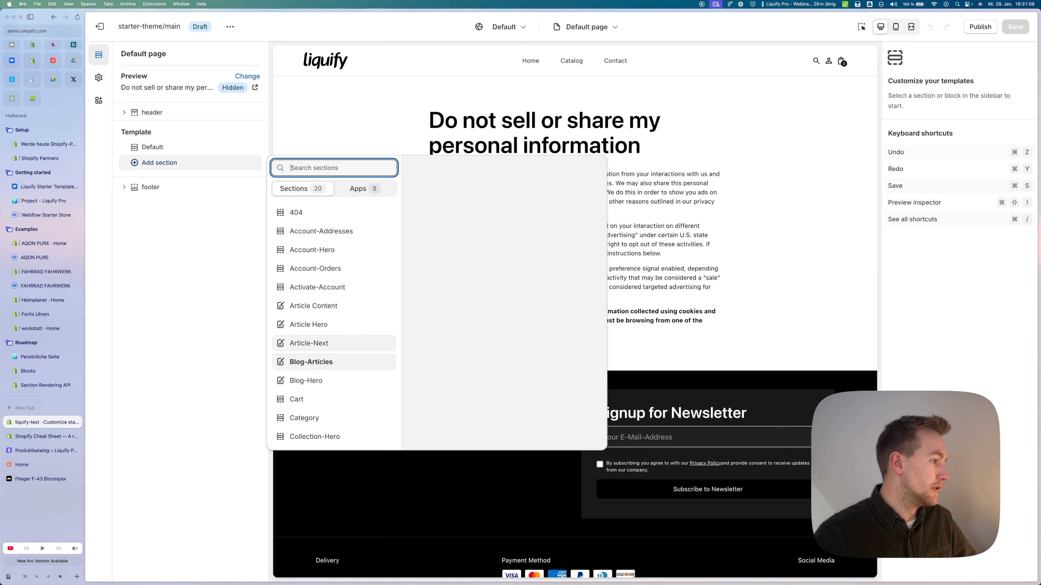
scroll(328, 361, "down", 3)
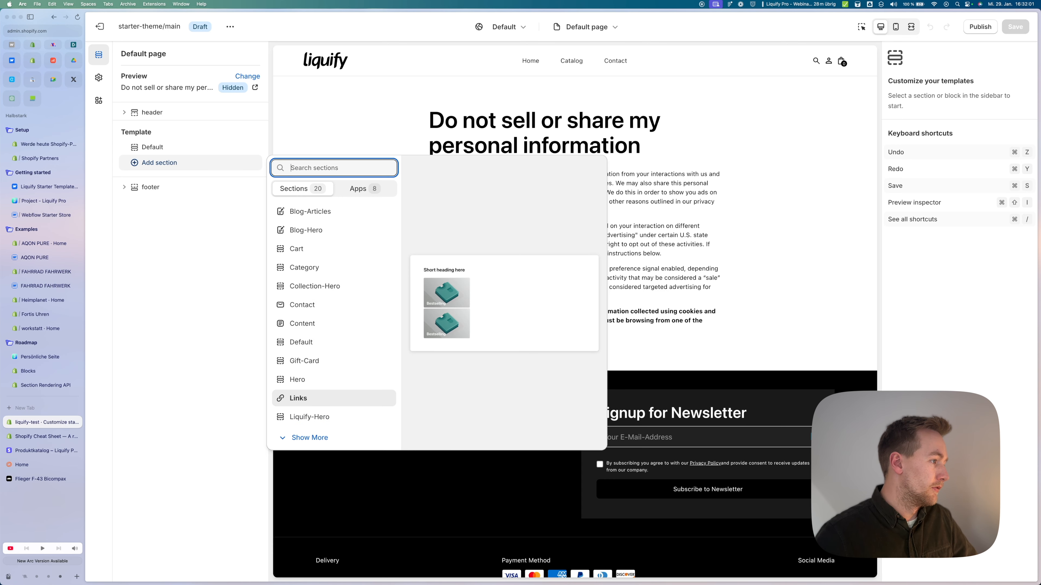
left_click(297, 379)
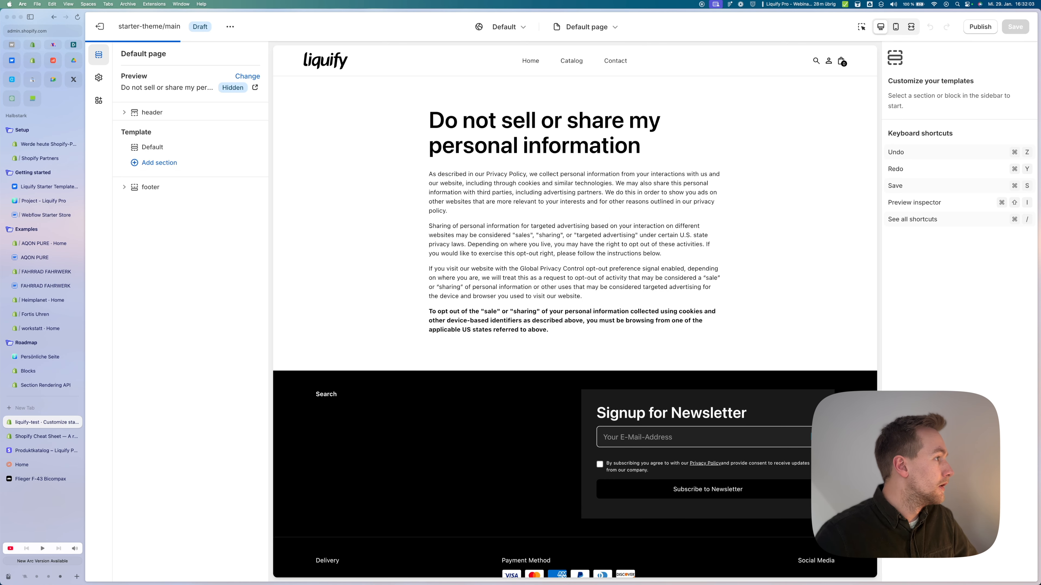
left_click_drag(134, 163, 136, 148)
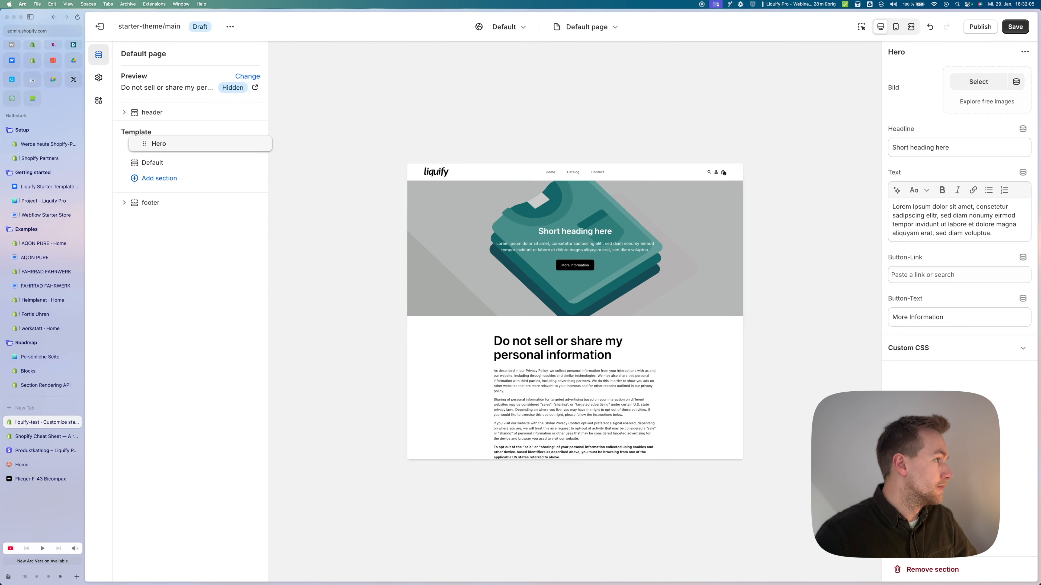
left_click(240, 162)
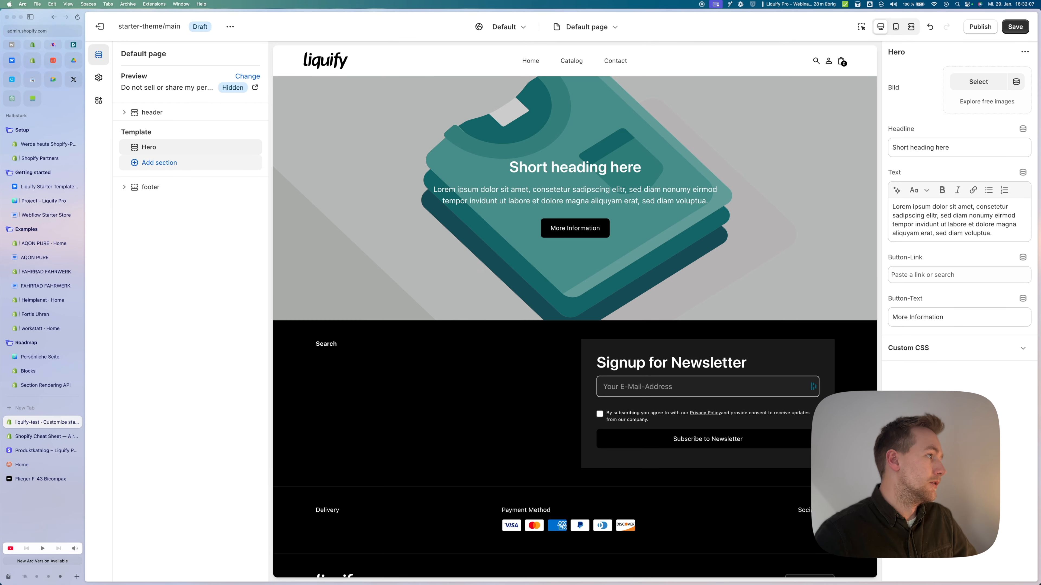
Step: Browse the full list of addable sections, expanding it with Show More
left_click(159, 162)
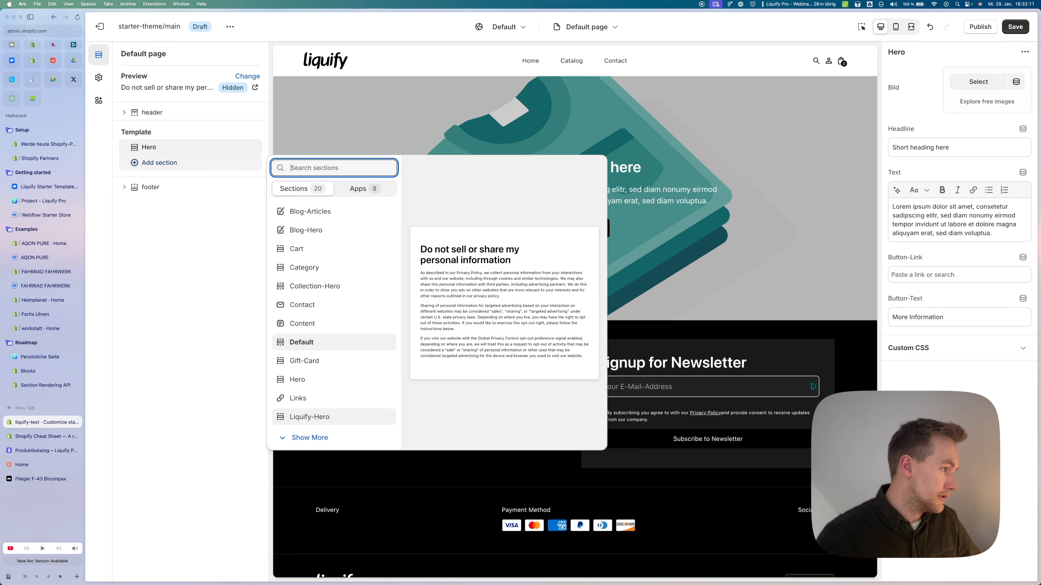
left_click(309, 438)
scroll(334, 369, "down", 3)
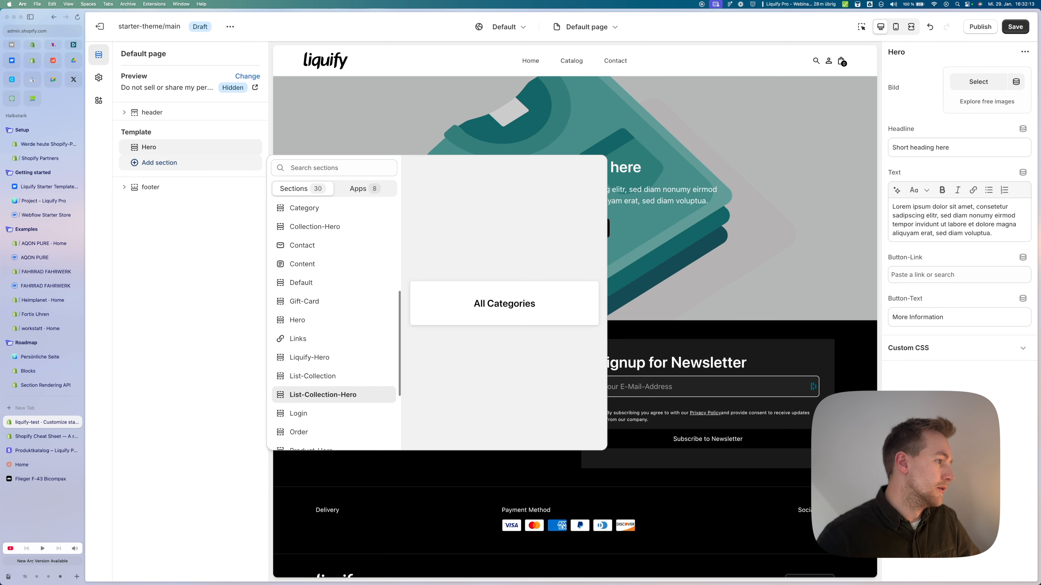
scroll(334, 398, "down", 5)
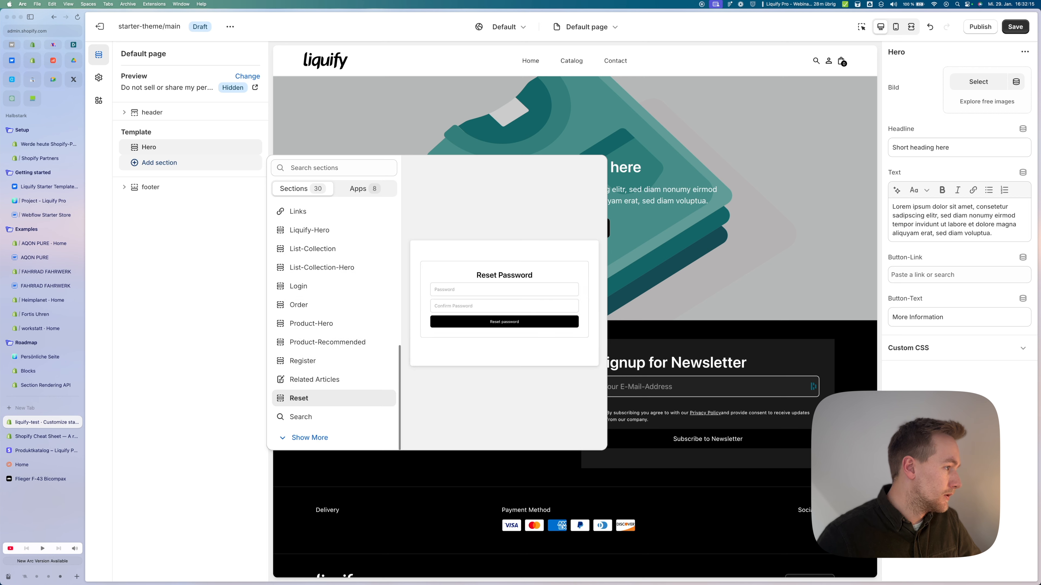
left_click(309, 437)
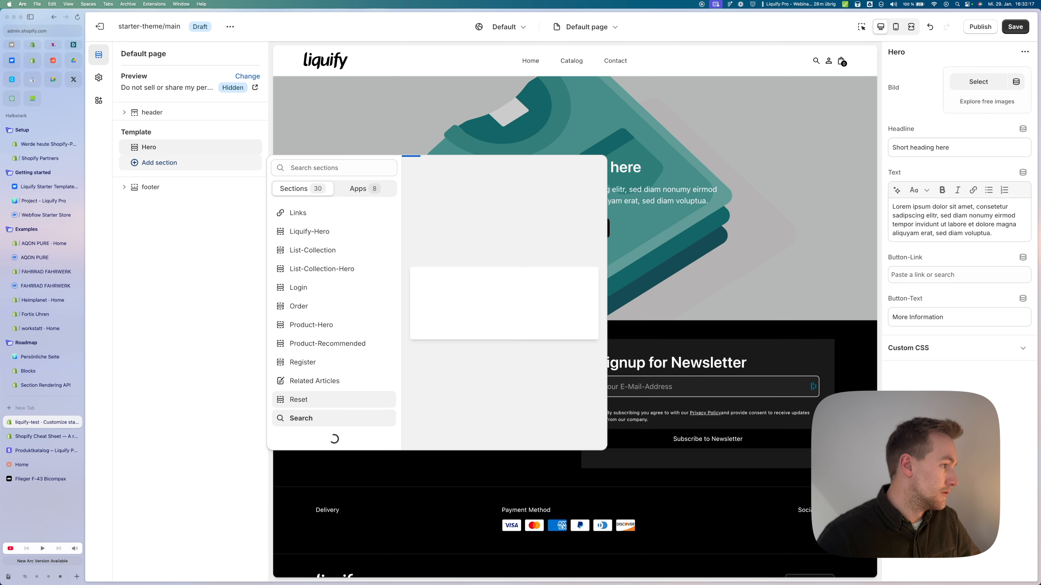
scroll(311, 406, "down", 3)
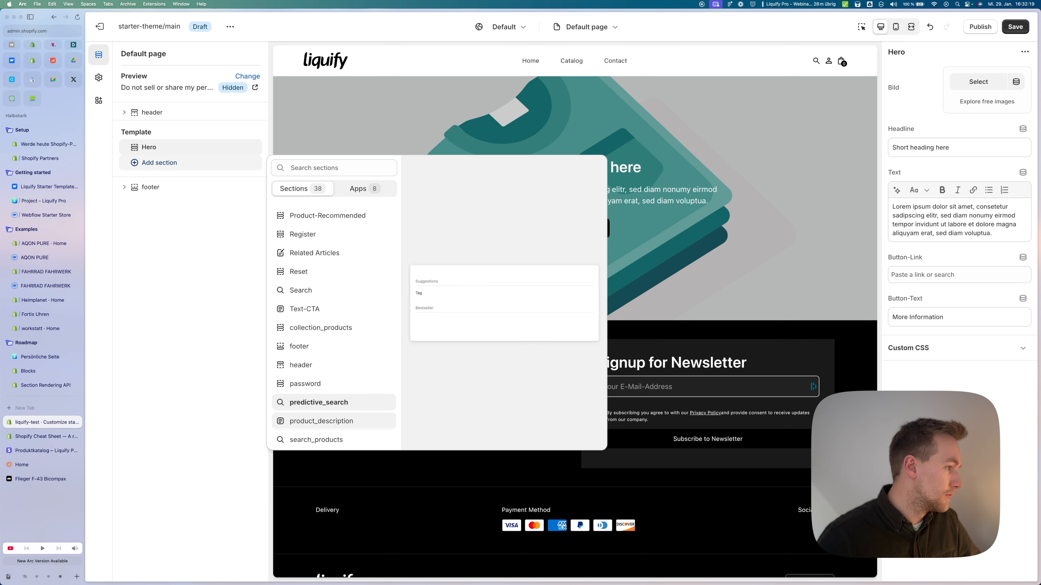
scroll(312, 404, "up", 2)
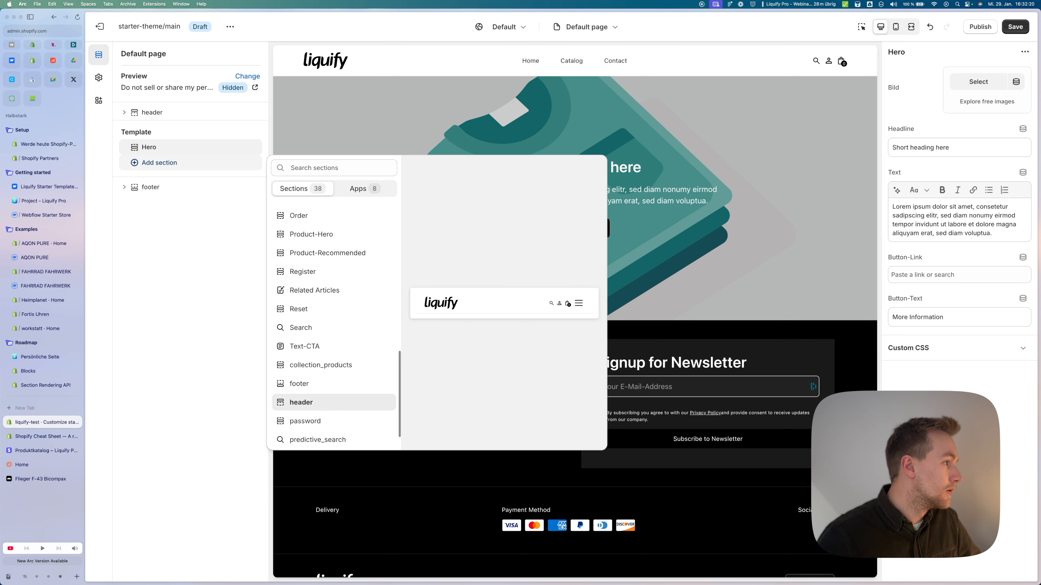